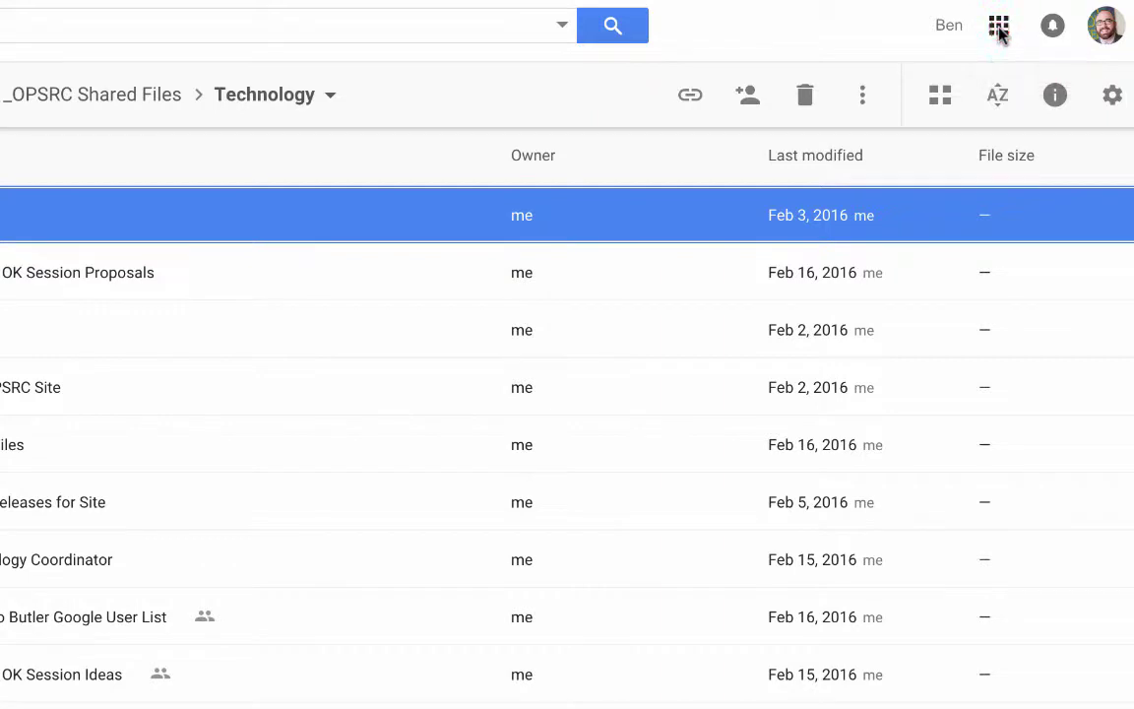
- Open Google Classroom from the list of Google apps in Drive
{"action": "left_click", "coordinate": [999, 30]}
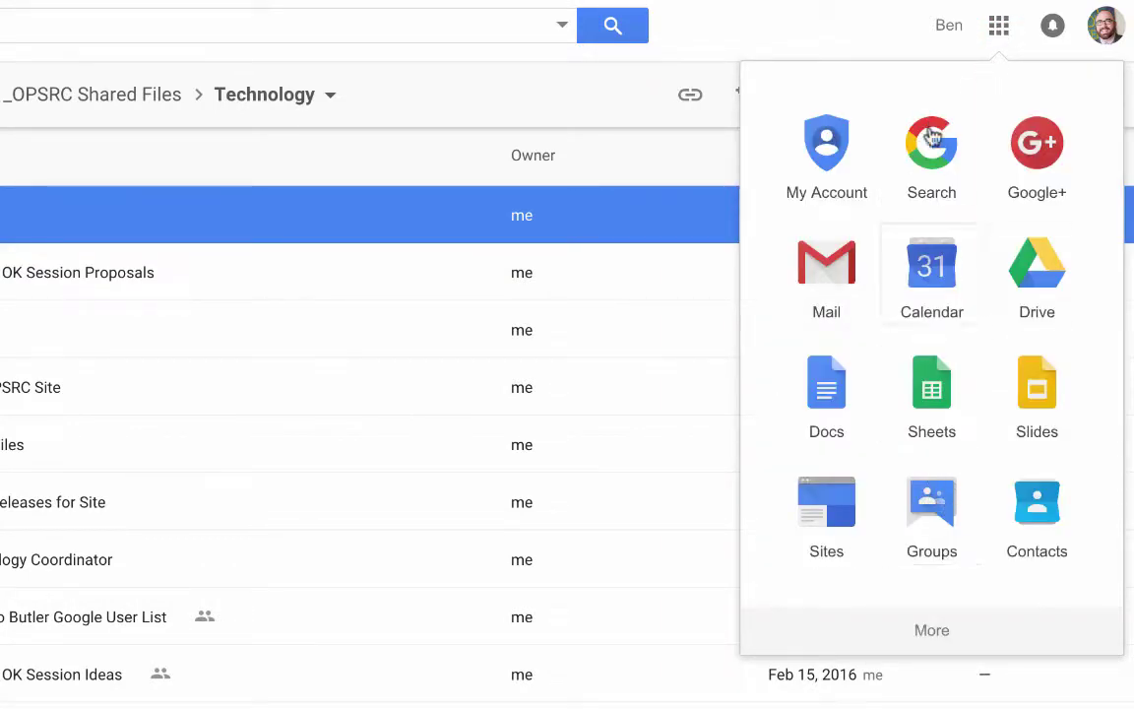
{"action": "left_click", "coordinate": [935, 635]}
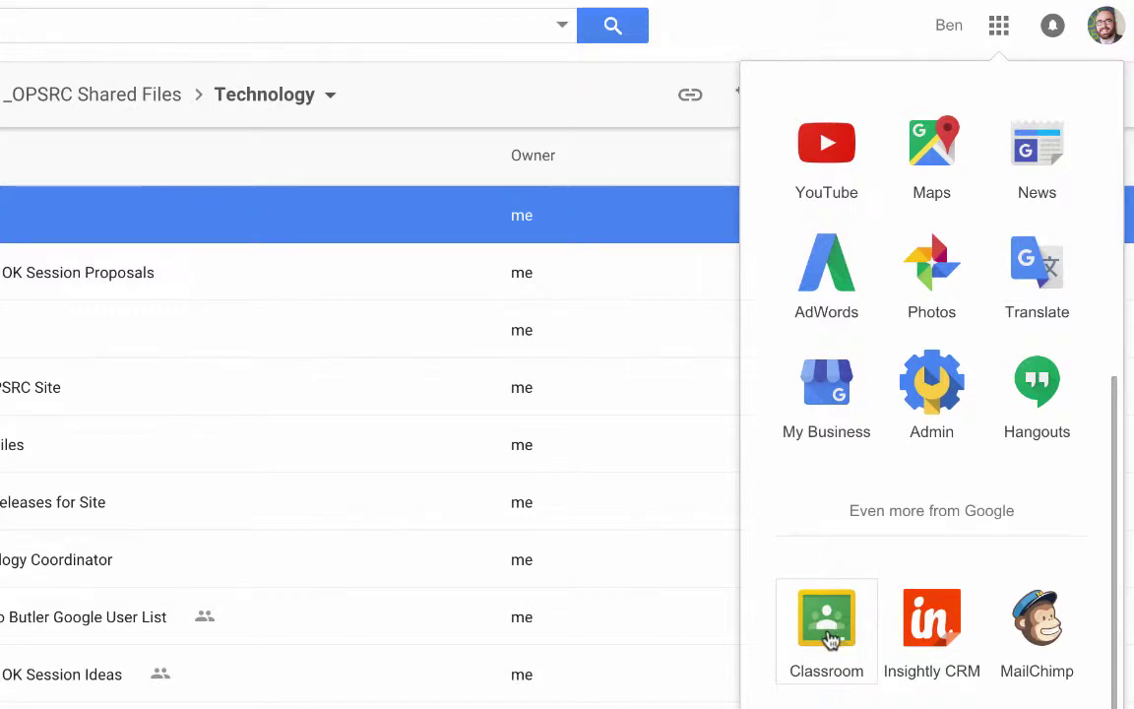
{"action": "left_click", "coordinate": [830, 638]}
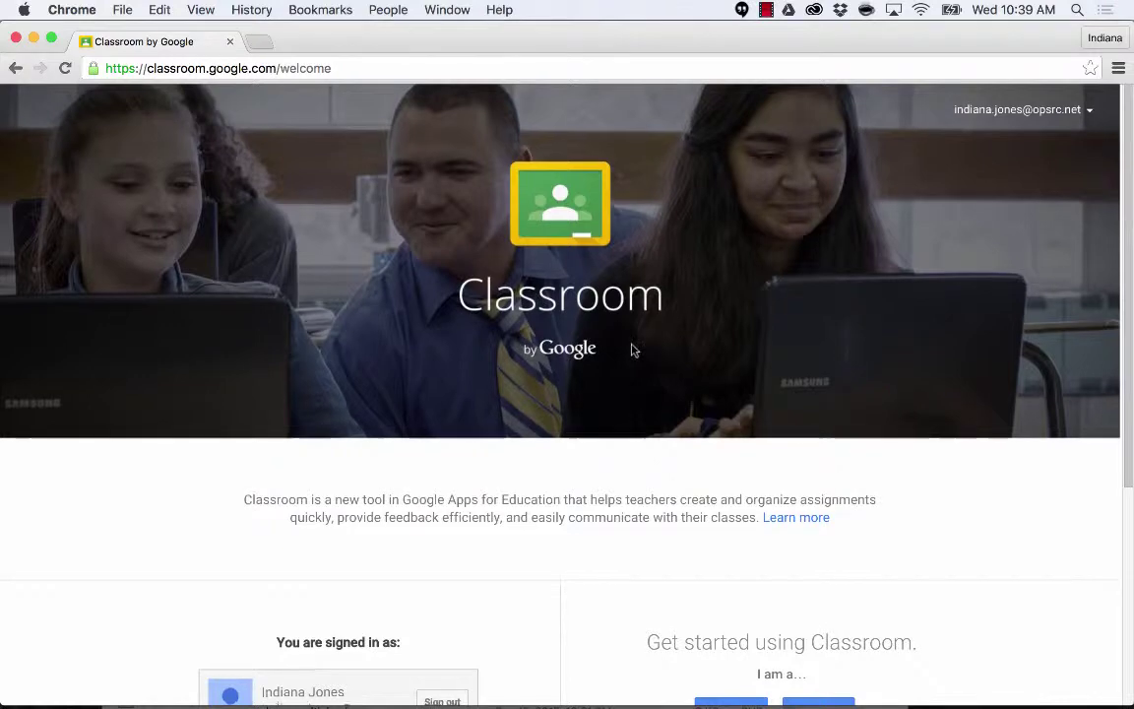
- Choose the teacher role to get started with Classroom
{"action": "scroll", "coordinate": [633, 350], "scroll_direction": "down", "scroll_amount": 5}
{"action": "scroll", "coordinate": [632, 351], "scroll_direction": "down", "scroll_amount": 1}
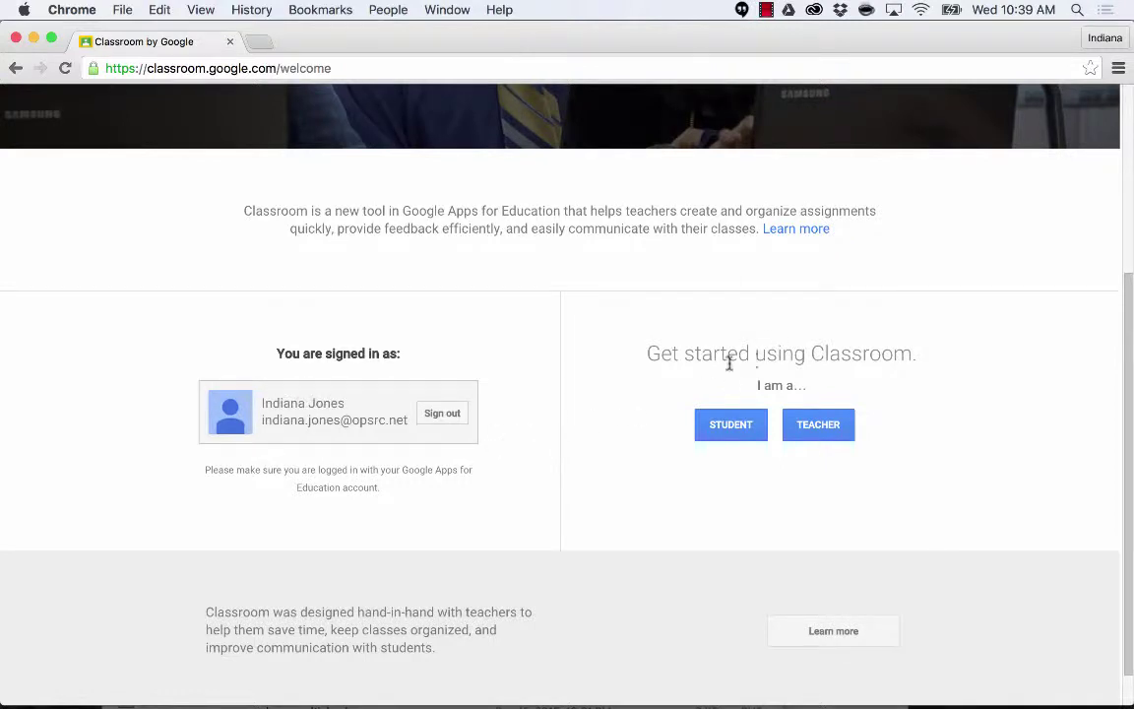
{"action": "left_click", "coordinate": [818, 429]}
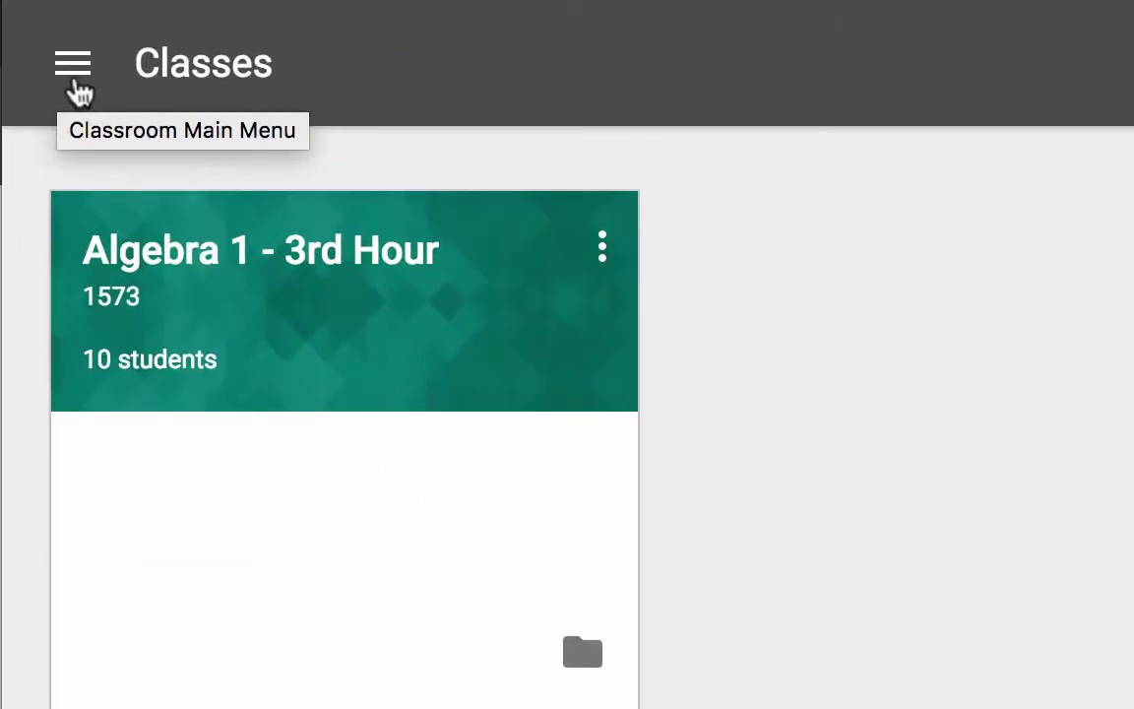
- View the weekly calendar for all classes and open the Work page
{"action": "left_click", "coordinate": [74, 71]}
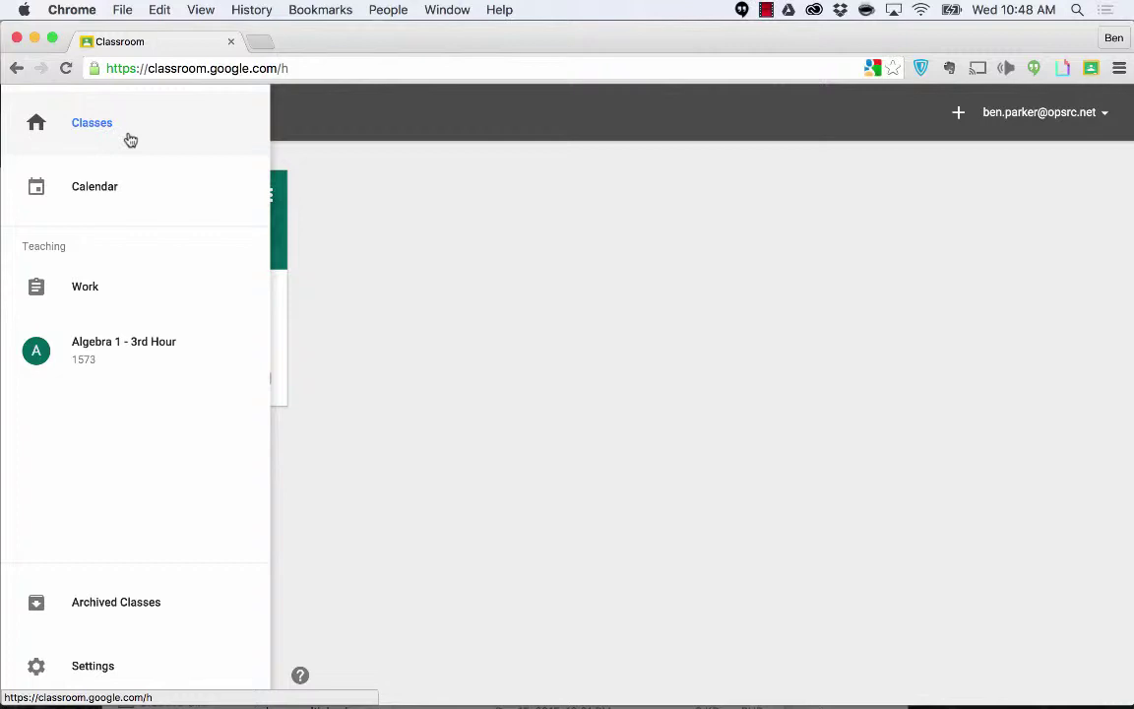
{"action": "left_click", "coordinate": [81, 187]}
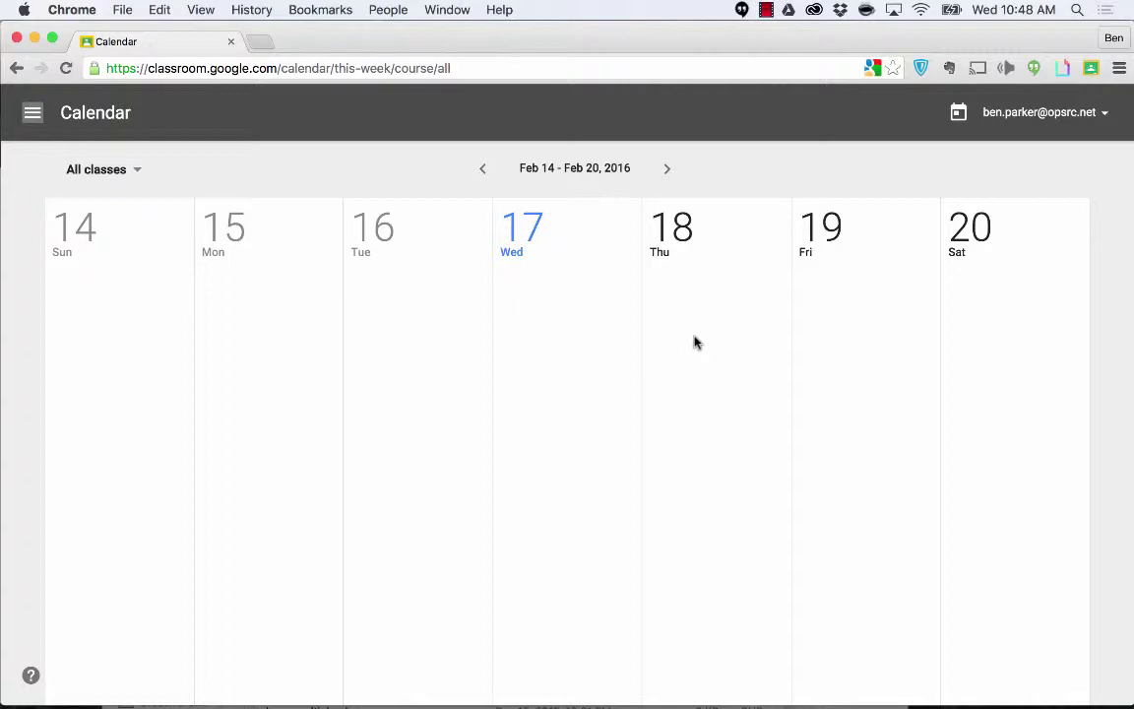
{"action": "left_click", "coordinate": [41, 113]}
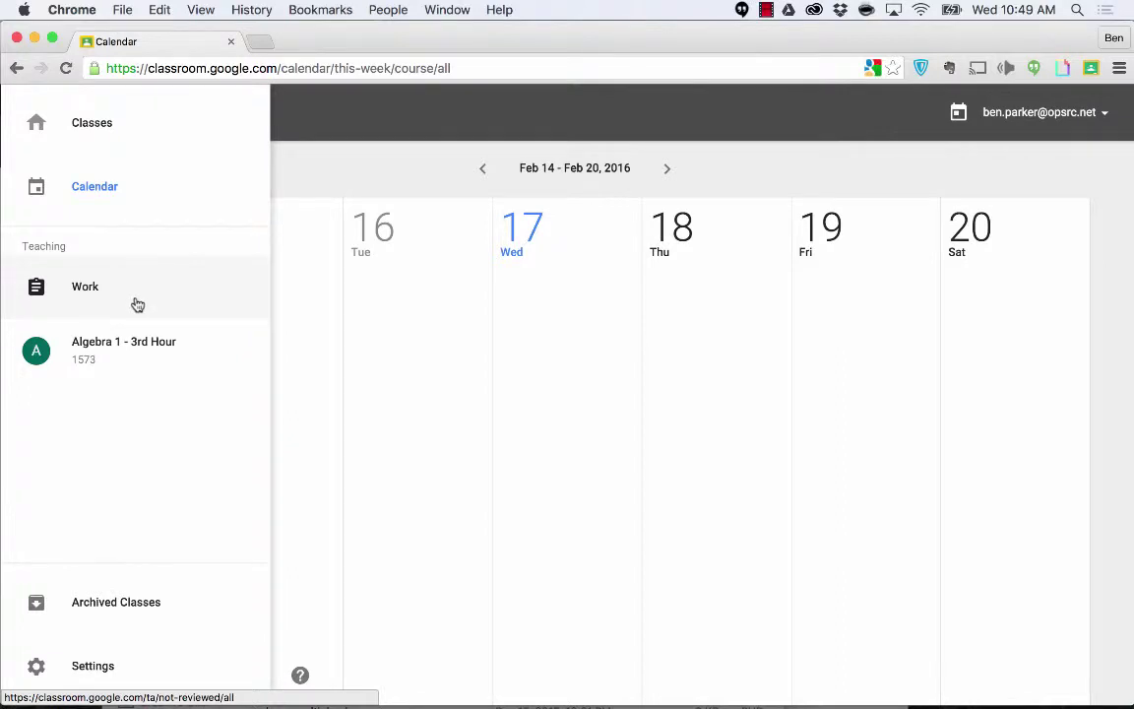
{"action": "left_click", "coordinate": [83, 277]}
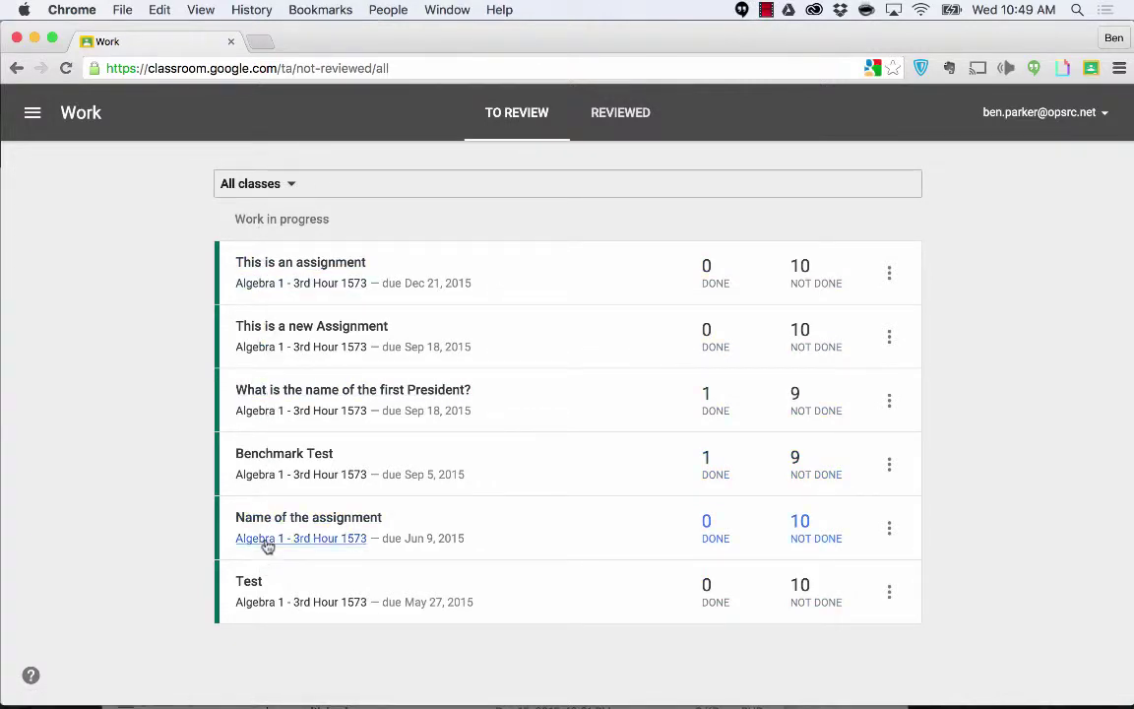
- Check the class filter options for the work to review and view the reviewed work
{"action": "left_click", "coordinate": [286, 183]}
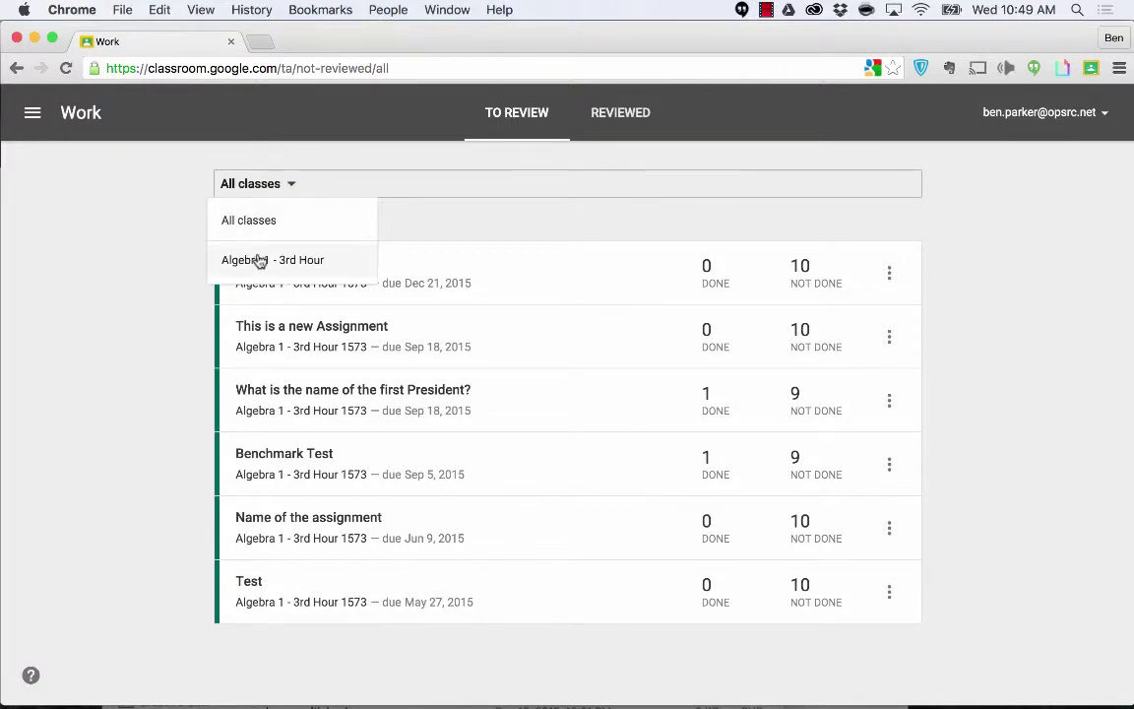
{"action": "left_click", "coordinate": [168, 219]}
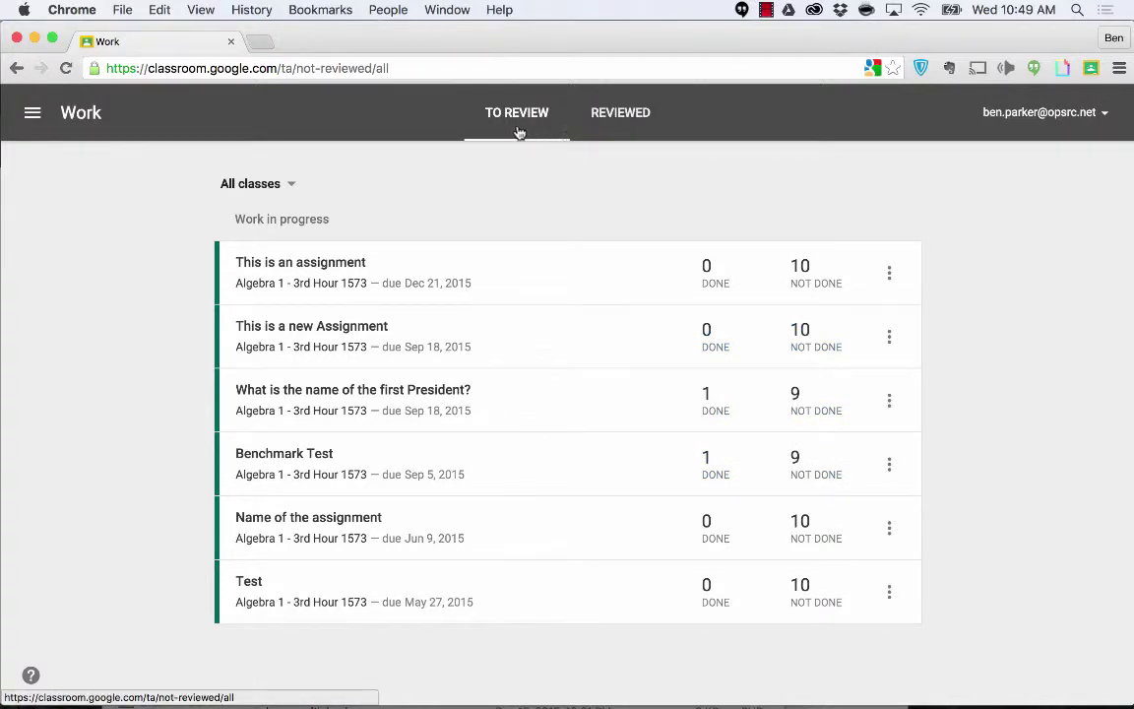
{"action": "left_click", "coordinate": [638, 120]}
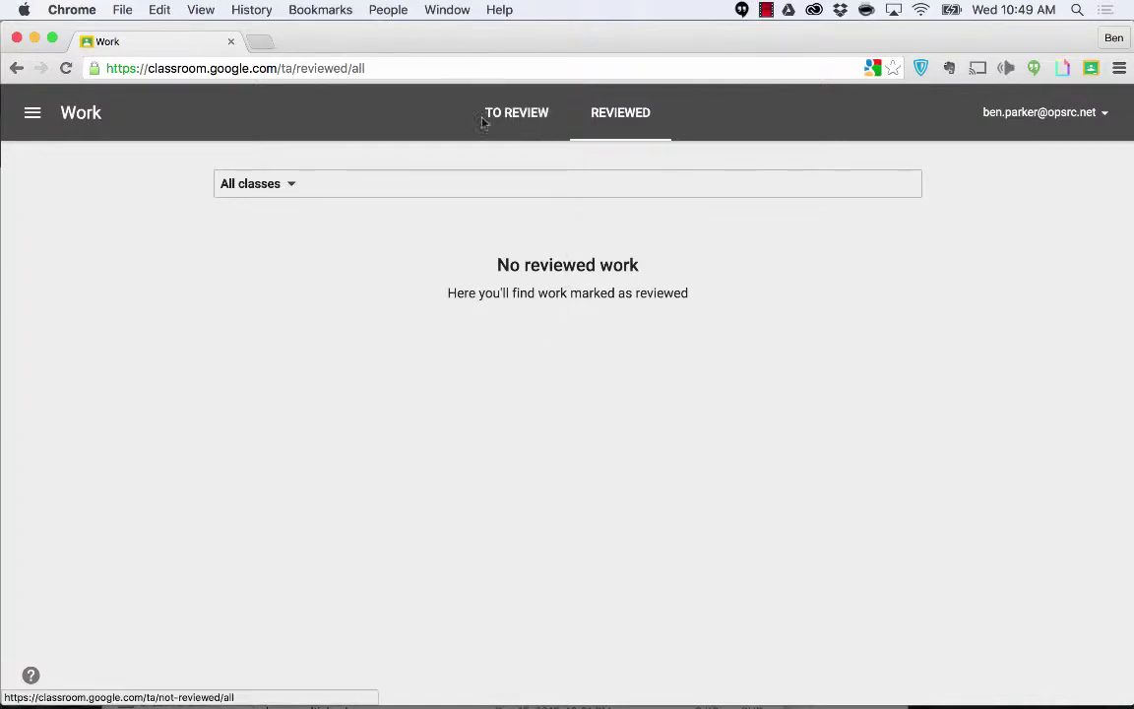
- View the Classroom settings and return to the classes overview
{"action": "left_click", "coordinate": [32, 114]}
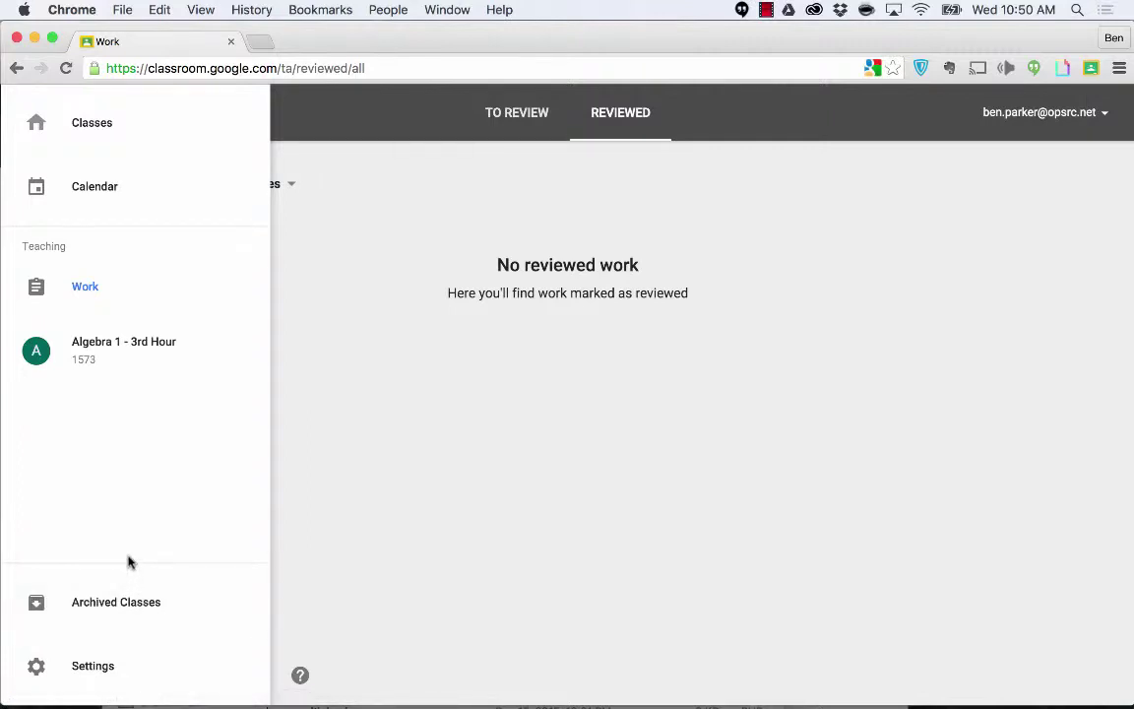
{"action": "left_click", "coordinate": [99, 658]}
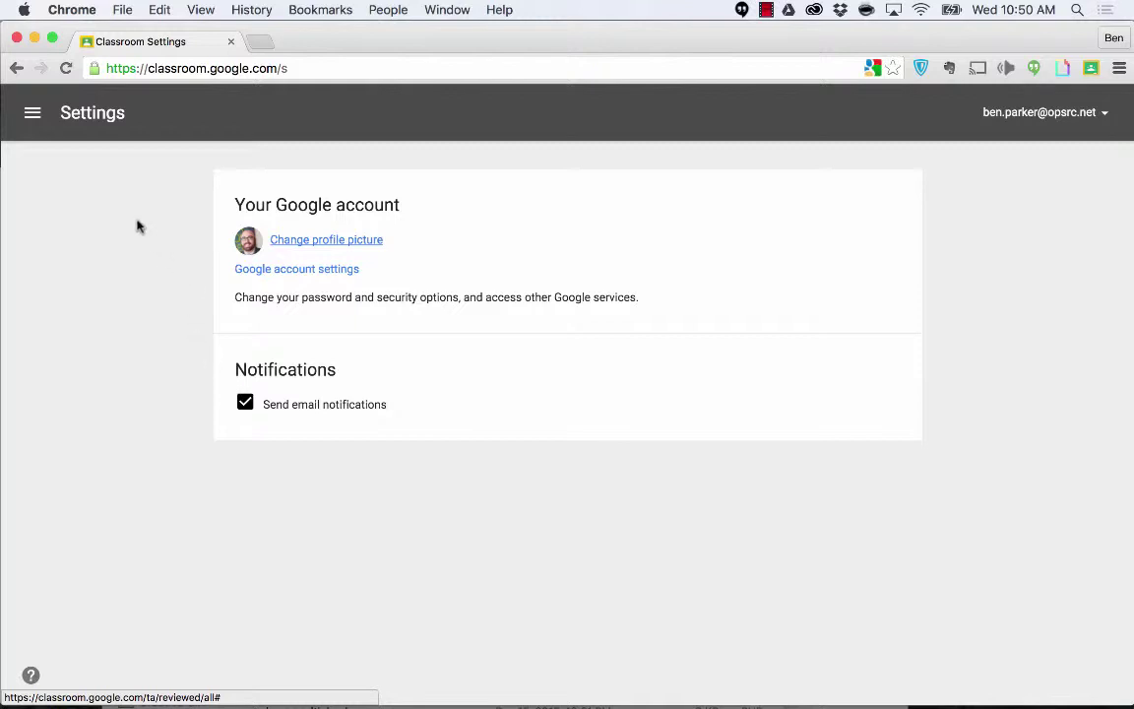
{"action": "left_click", "coordinate": [32, 111]}
{"action": "left_click", "coordinate": [33, 114]}
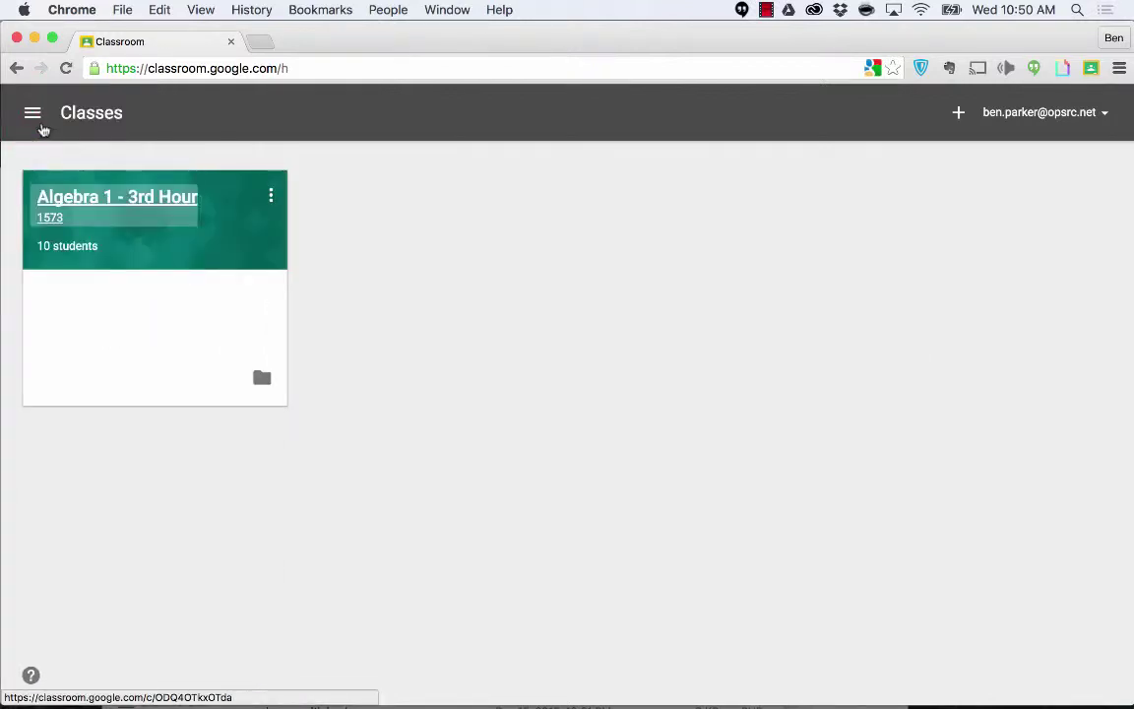
{"action": "left_click", "coordinate": [433, 209]}
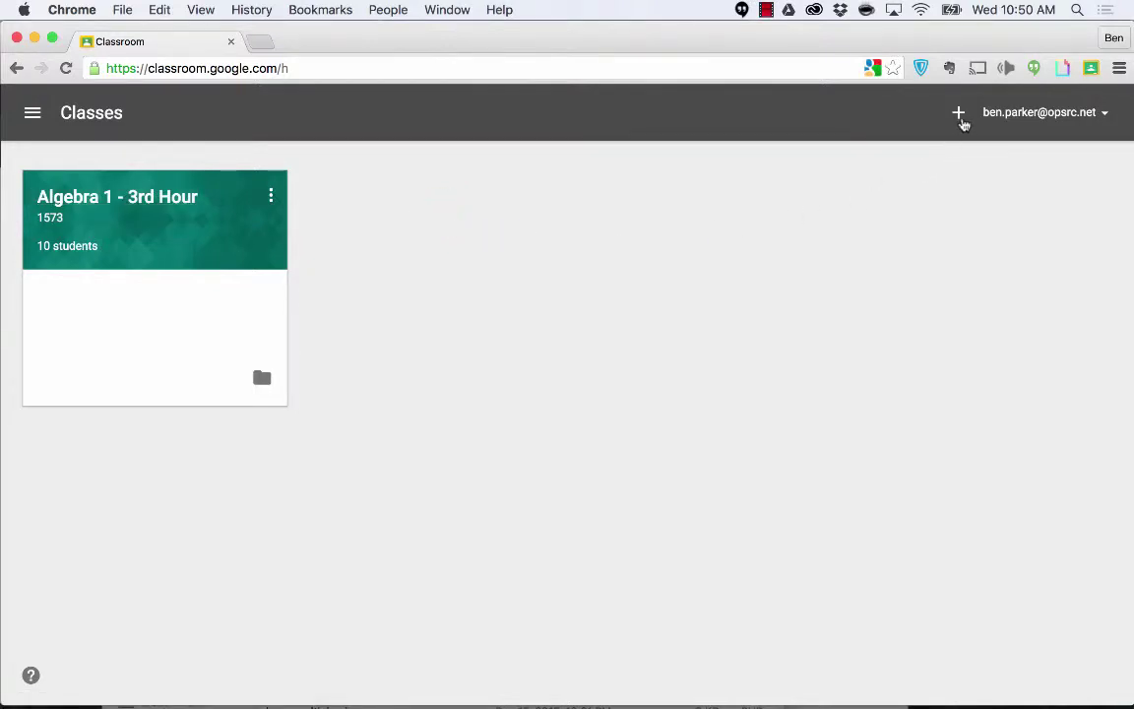
- Fill in a new class named "Biology 1 (1st Hour)" without a section and cancel its creation
{"action": "left_click", "coordinate": [960, 116]}
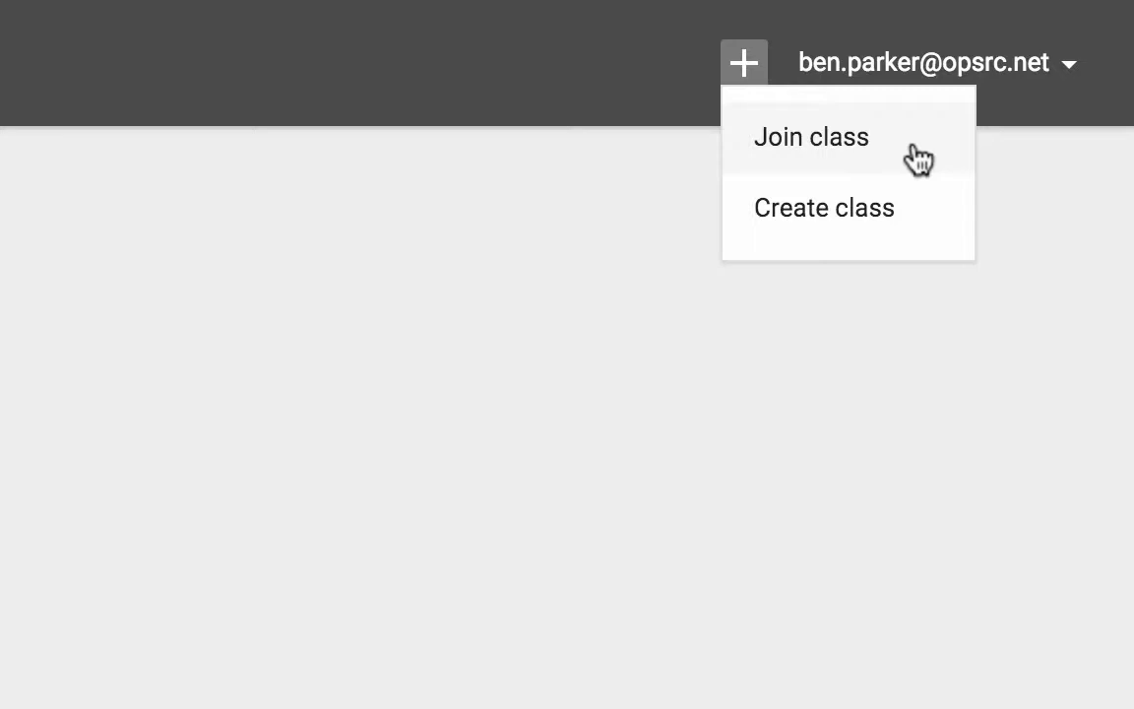
{"action": "left_click", "coordinate": [872, 210]}
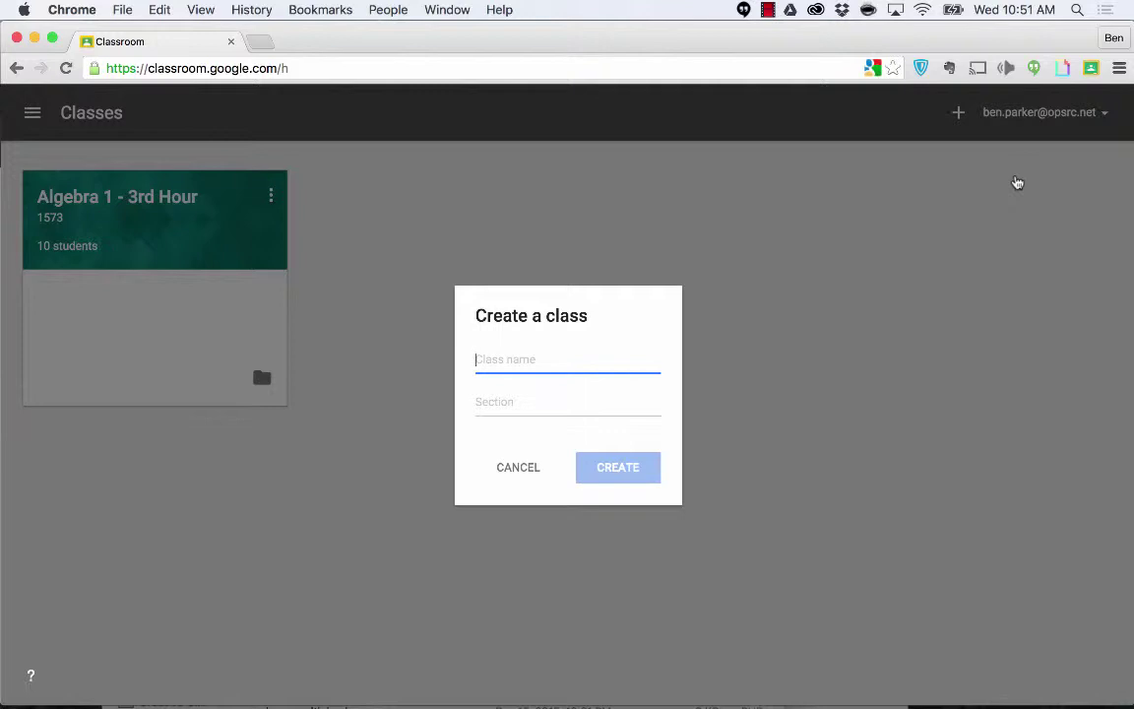
{"action": "type", "text": "Biology 1"}
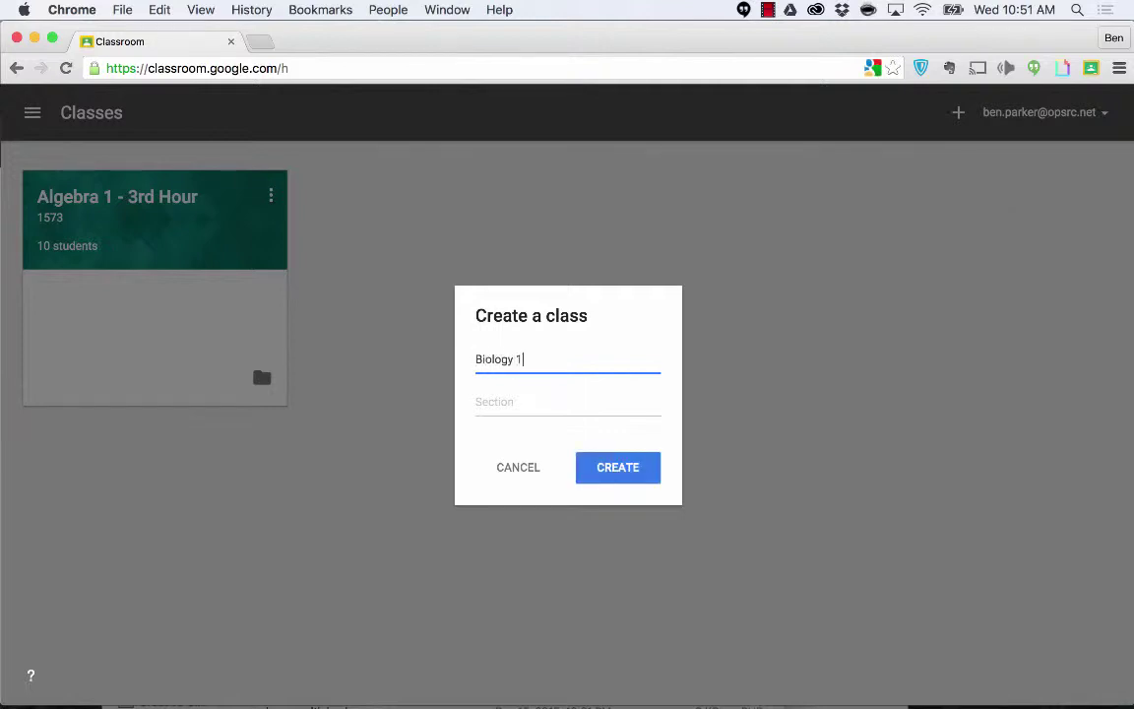
{"action": "key", "text": "Tab"}
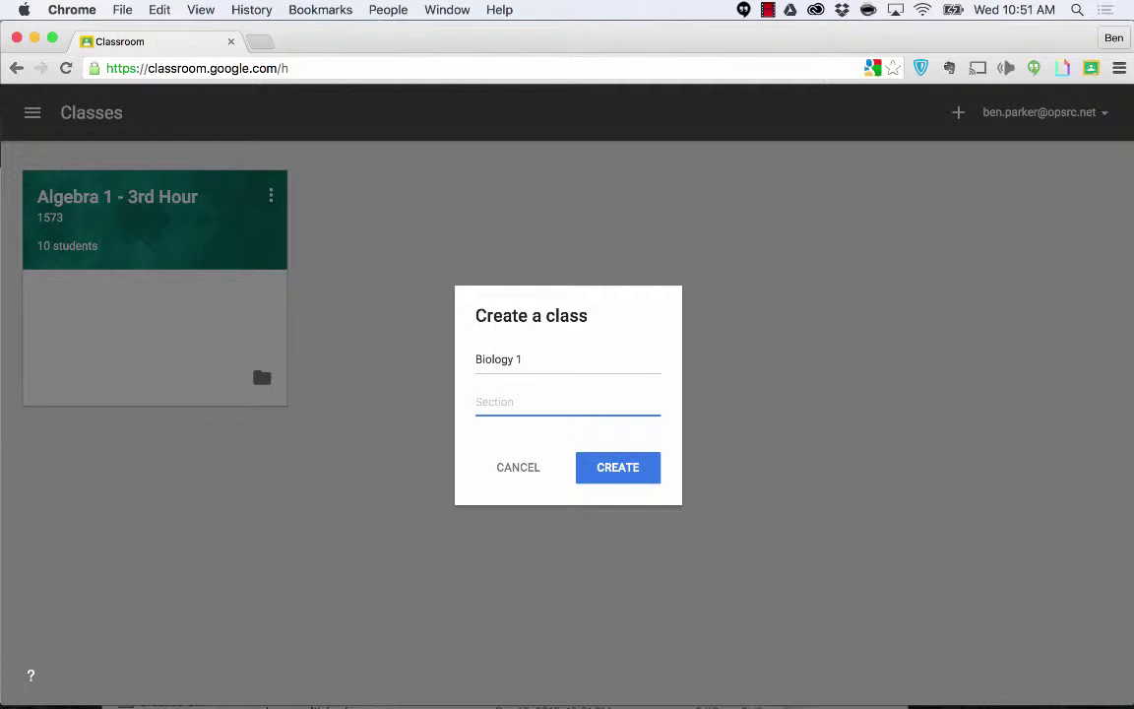
{"action": "key", "text": "shift+Tab"}
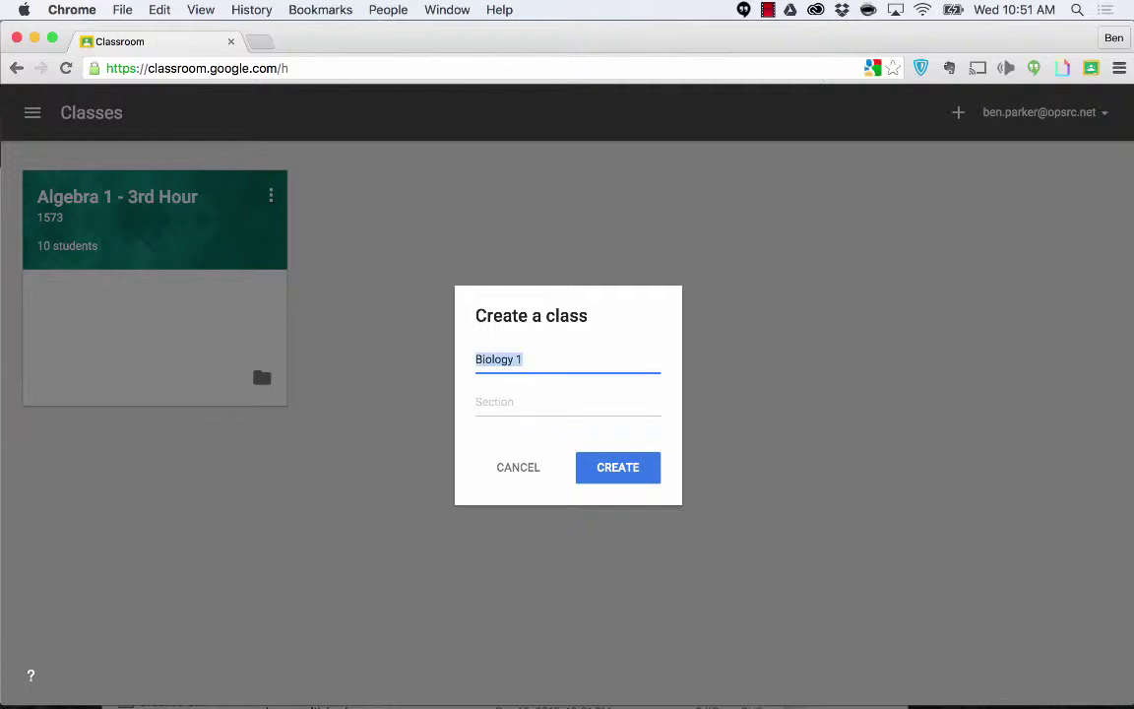
{"action": "key", "text": "Right"}
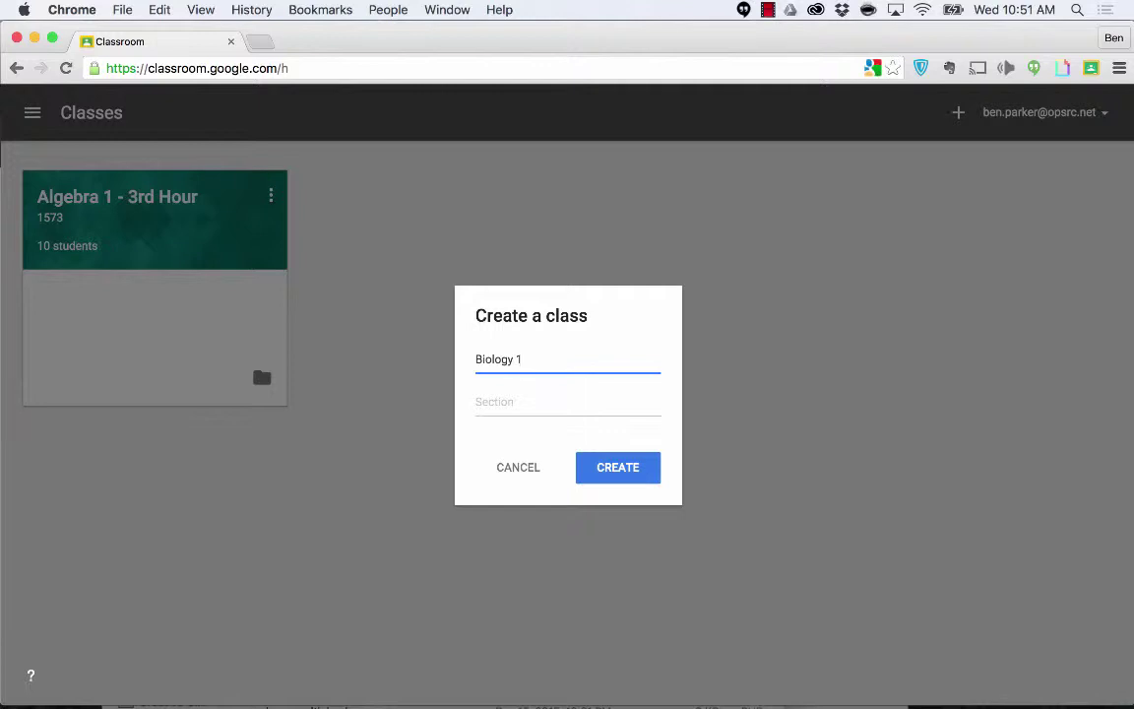
{"action": "type", "text": "(1st Hour)"}
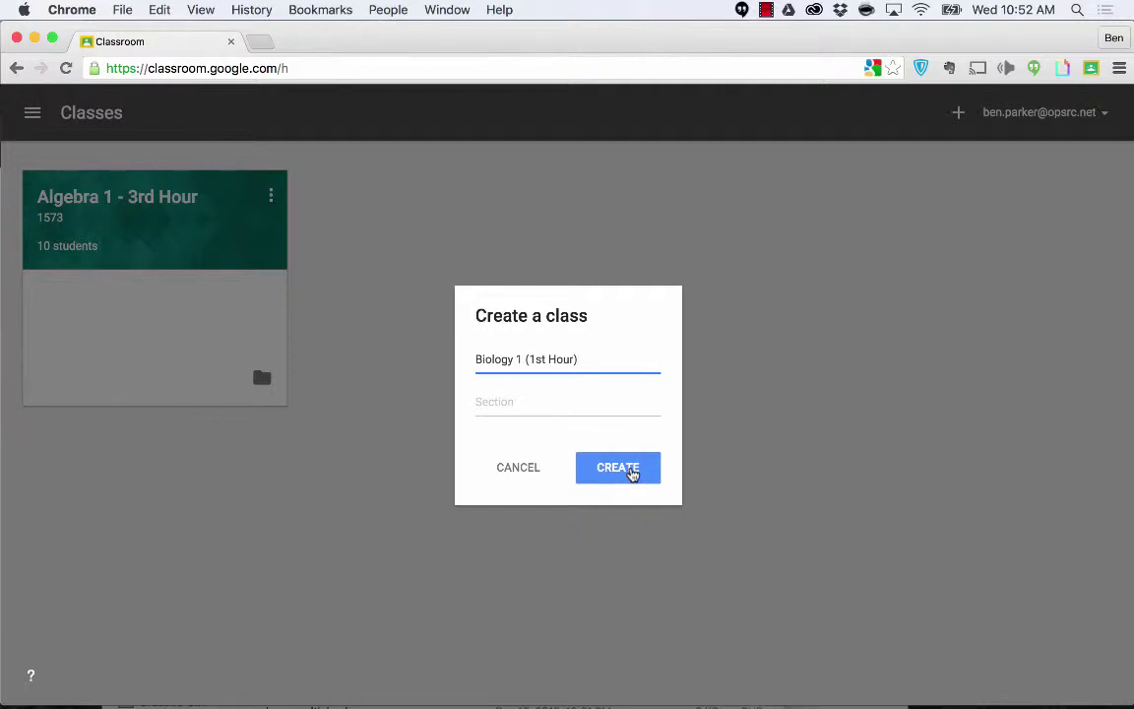
{"action": "left_click", "coordinate": [540, 477]}
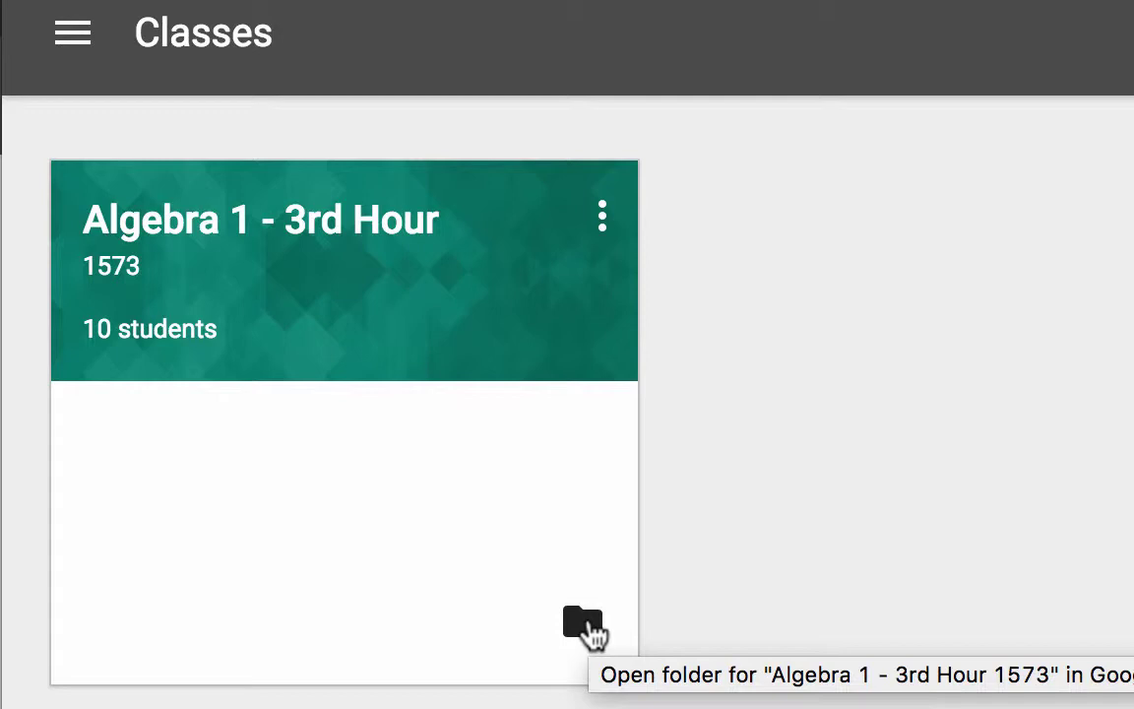
- Check the options of the Algebra 1 - 3rd Hour class card and open that class
{"action": "left_click", "coordinate": [605, 219]}
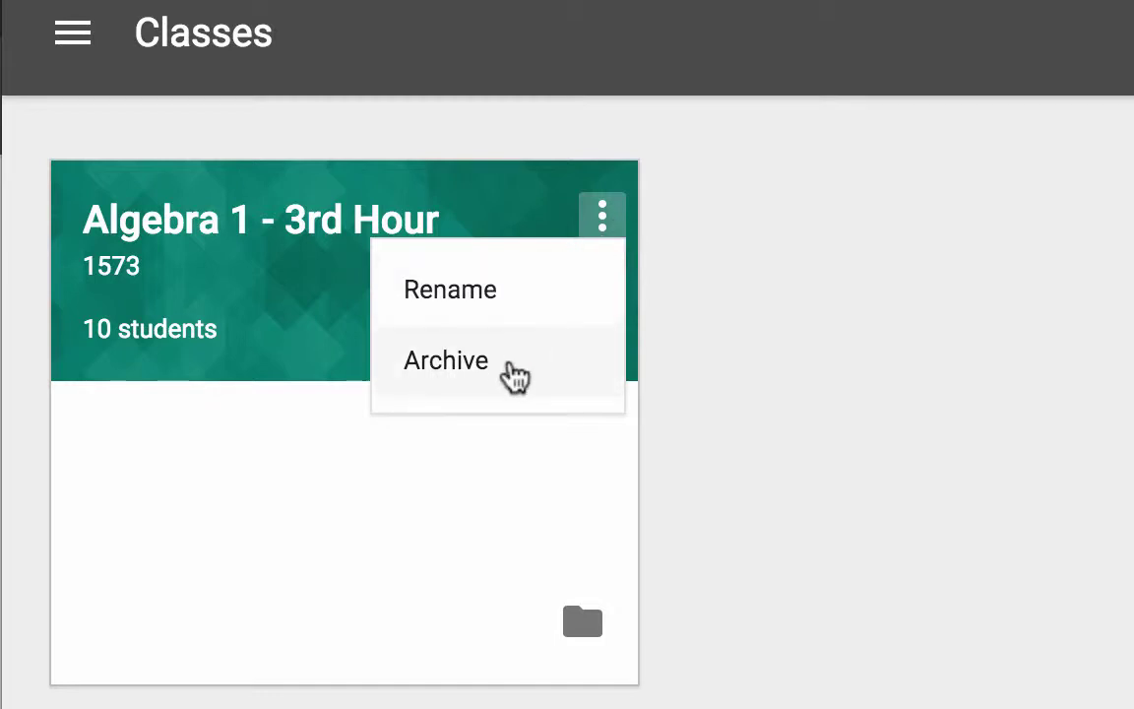
{"action": "left_click", "coordinate": [815, 382]}
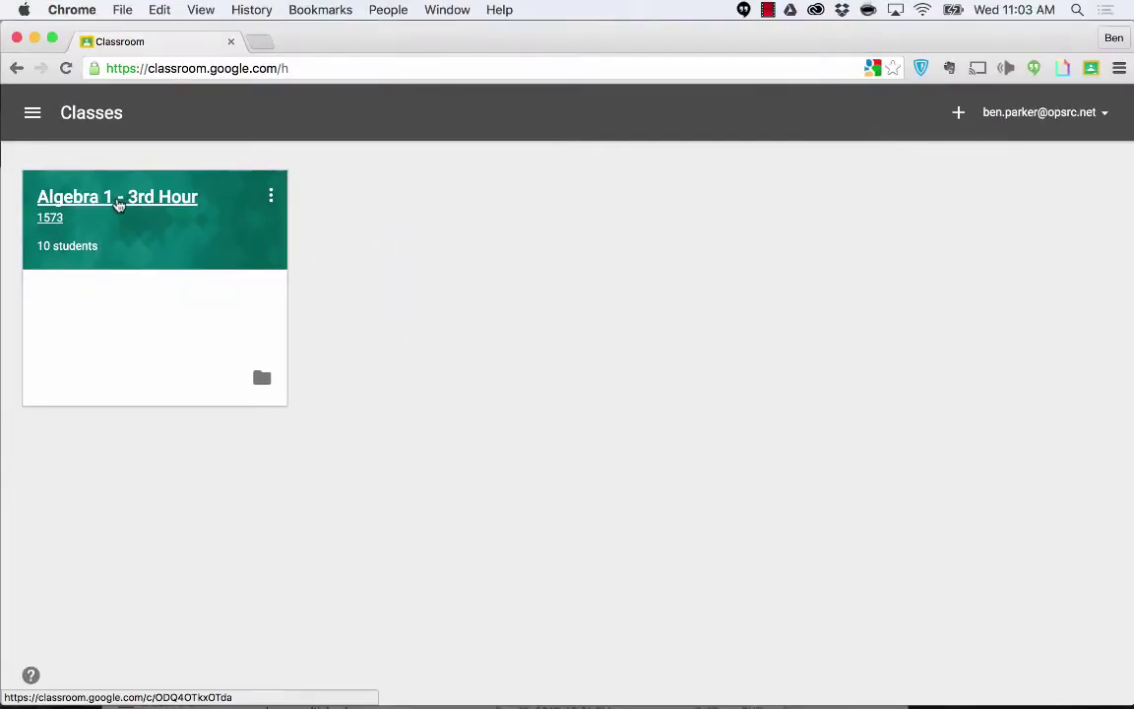
{"action": "left_click", "coordinate": [261, 234]}
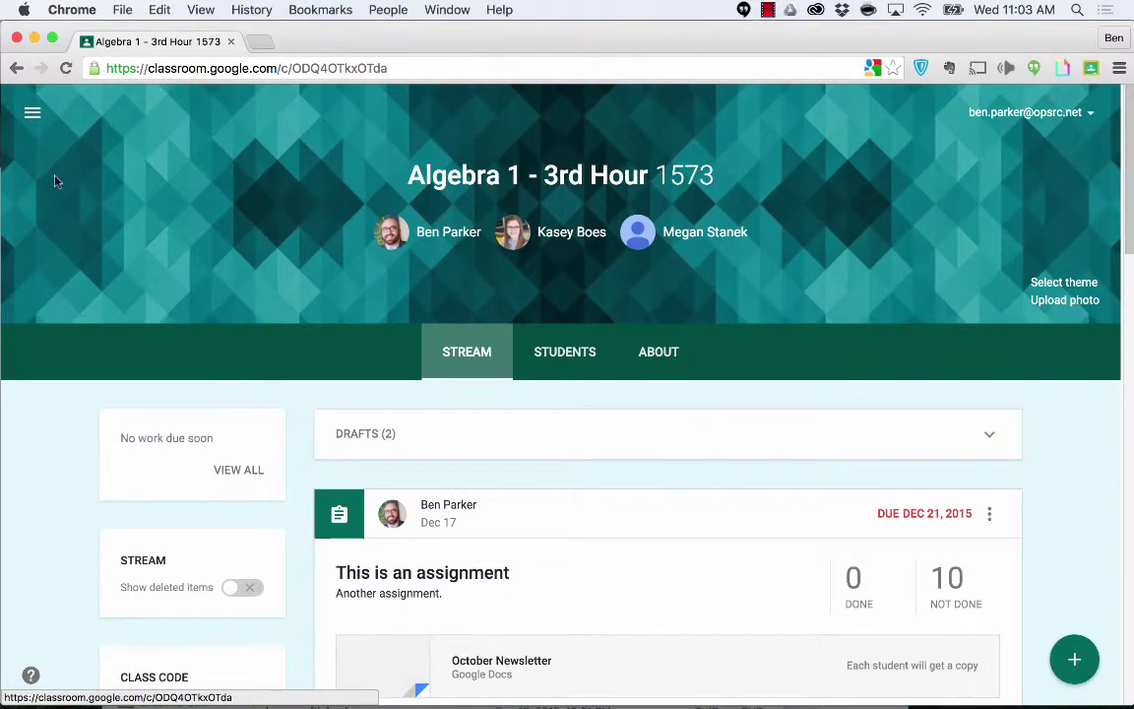
- Look at the Classroom main menu and the signed-in account's details from the class page
{"action": "left_click", "coordinate": [34, 114]}
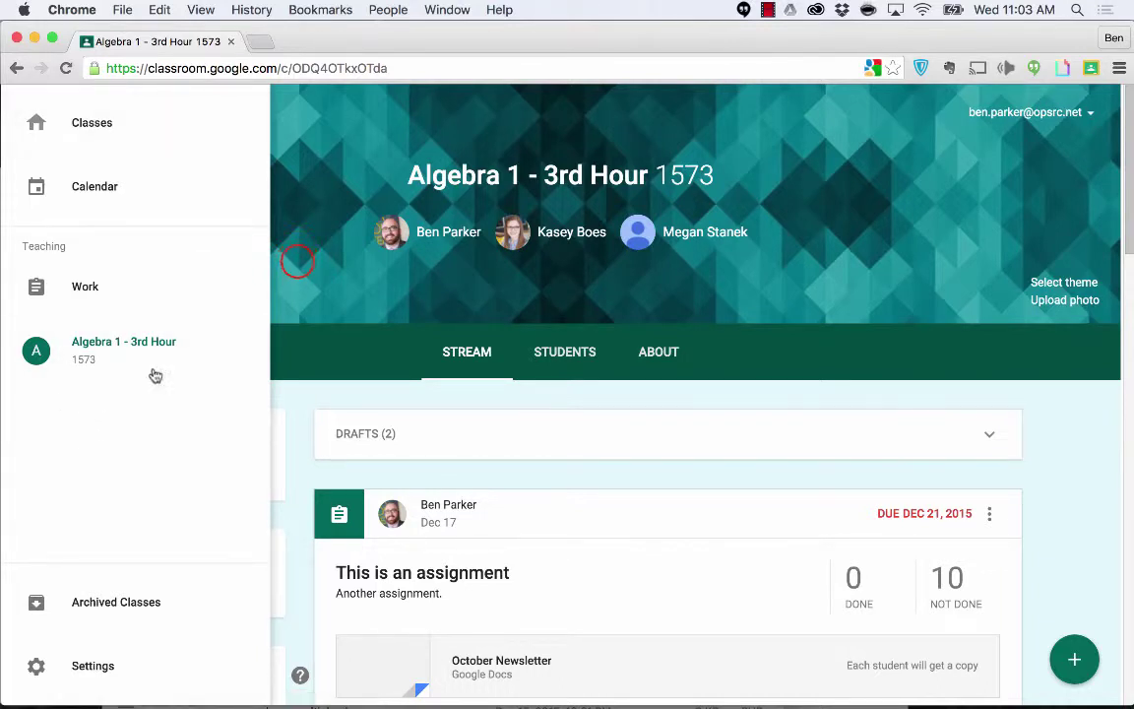
{"action": "left_click", "coordinate": [281, 241]}
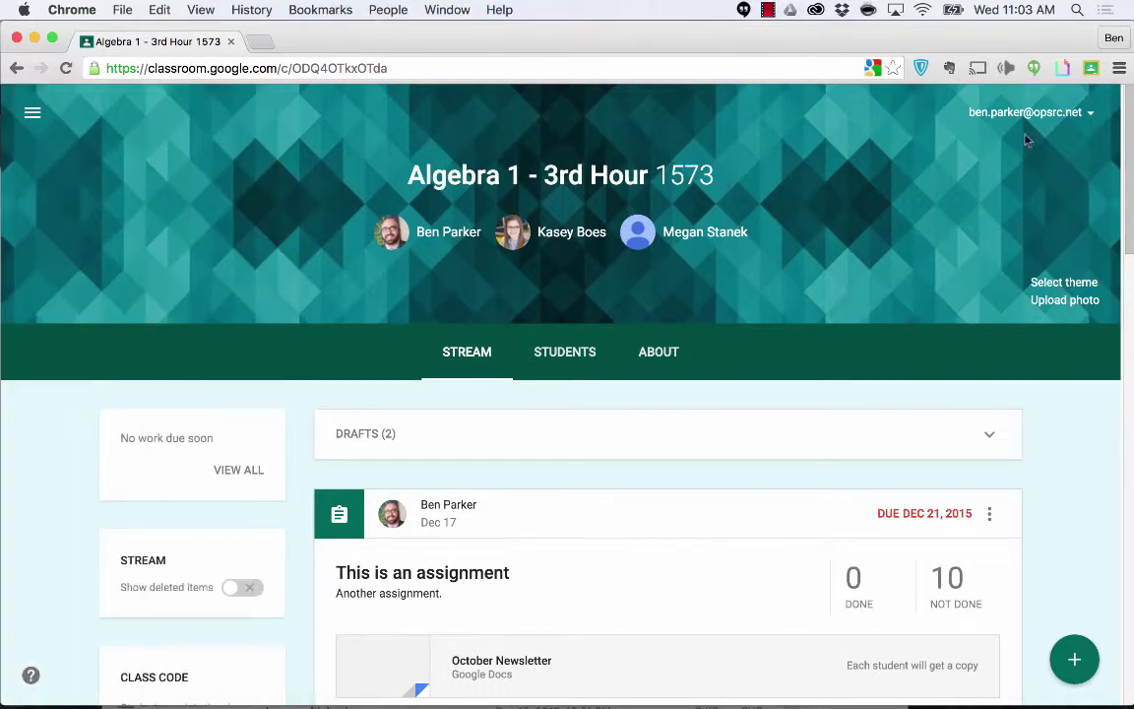
{"action": "left_click", "coordinate": [1088, 113]}
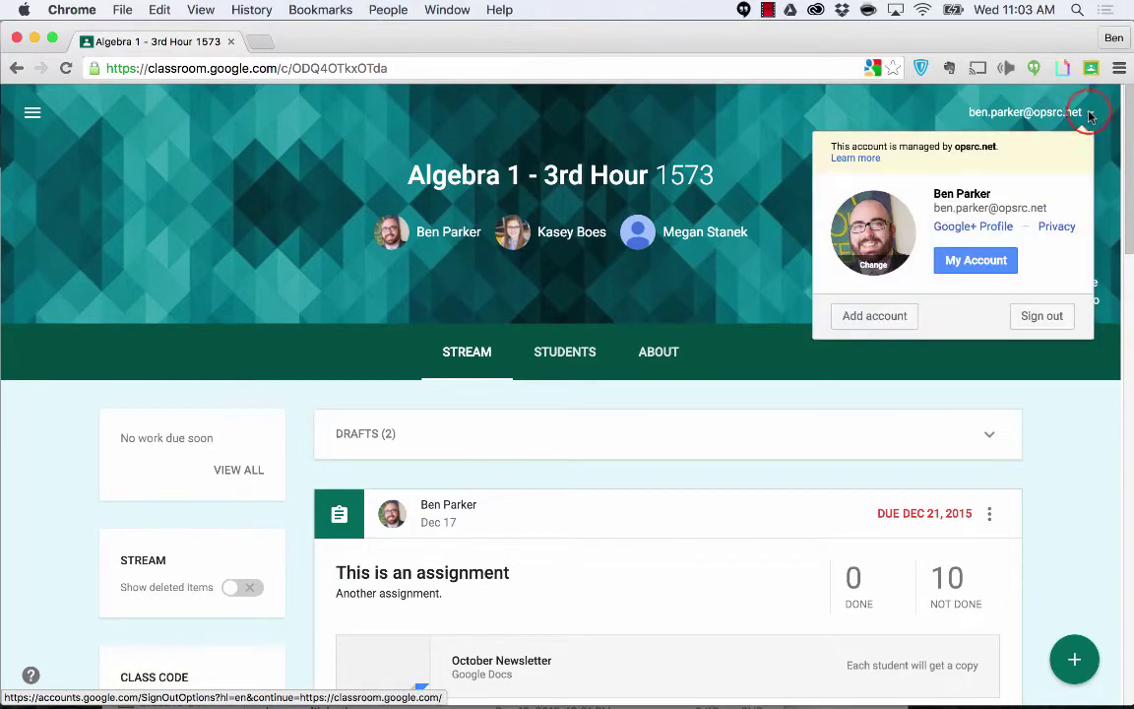
{"action": "left_click", "coordinate": [1078, 117]}
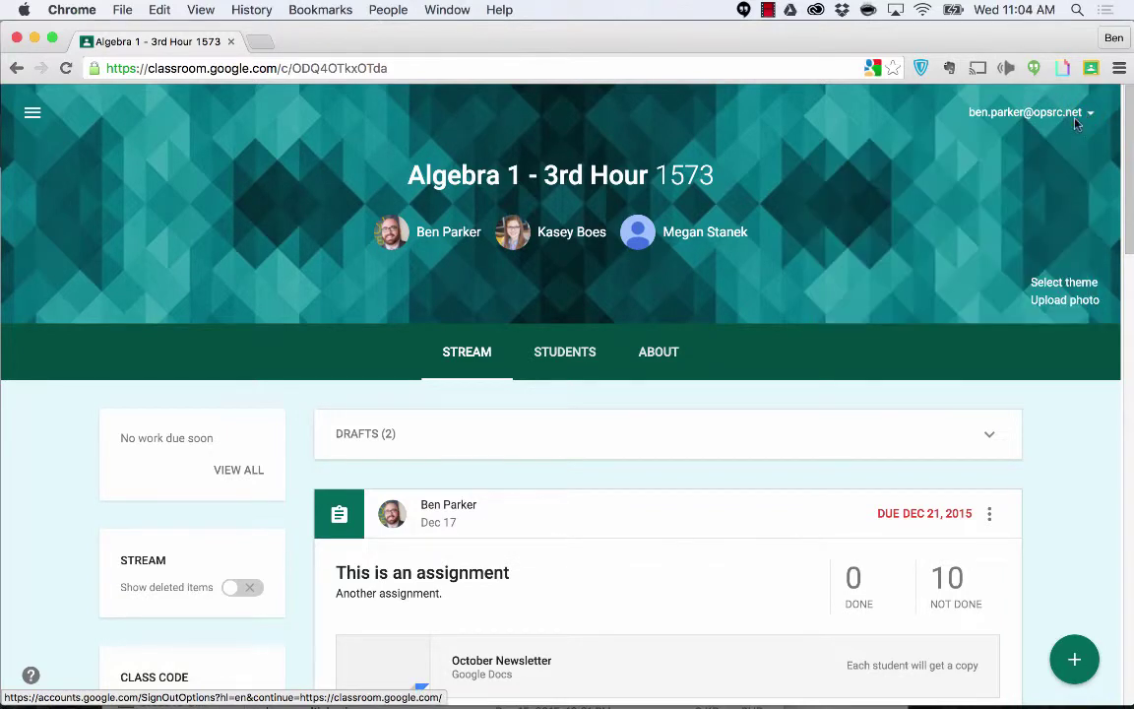
- Set the Algebra 1 class theme to the basketball player and hoop image from the gallery
{"action": "left_click", "coordinate": [1051, 288]}
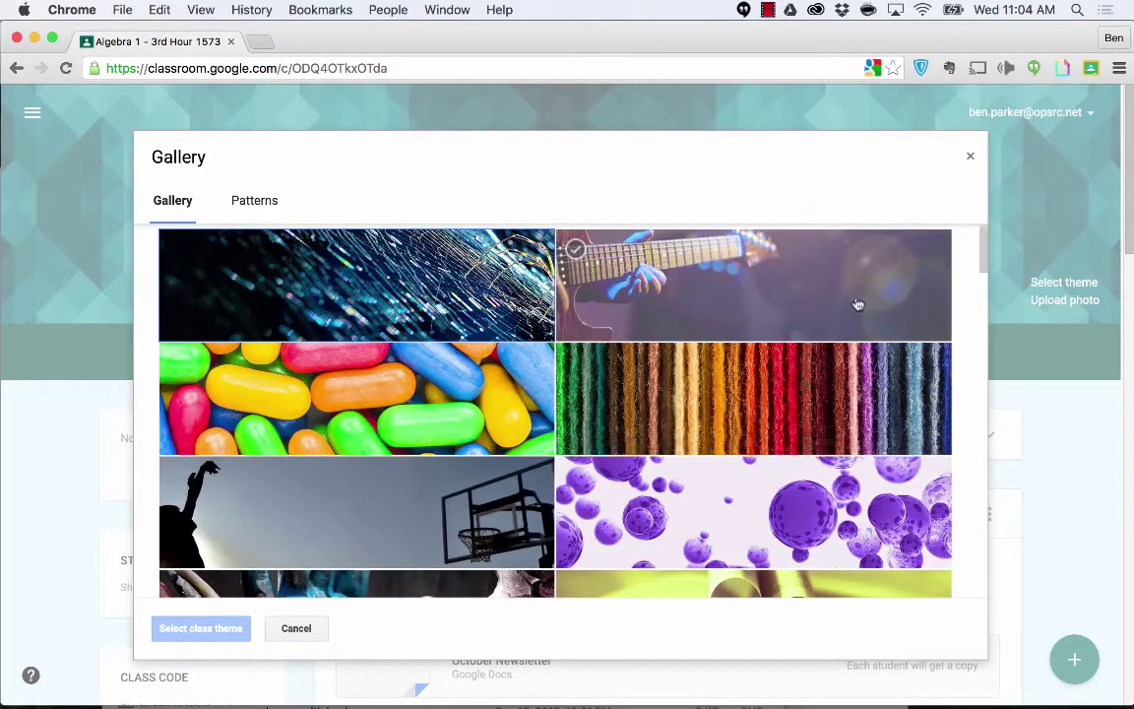
{"action": "scroll", "coordinate": [758, 394], "scroll_direction": "down", "scroll_amount": 5}
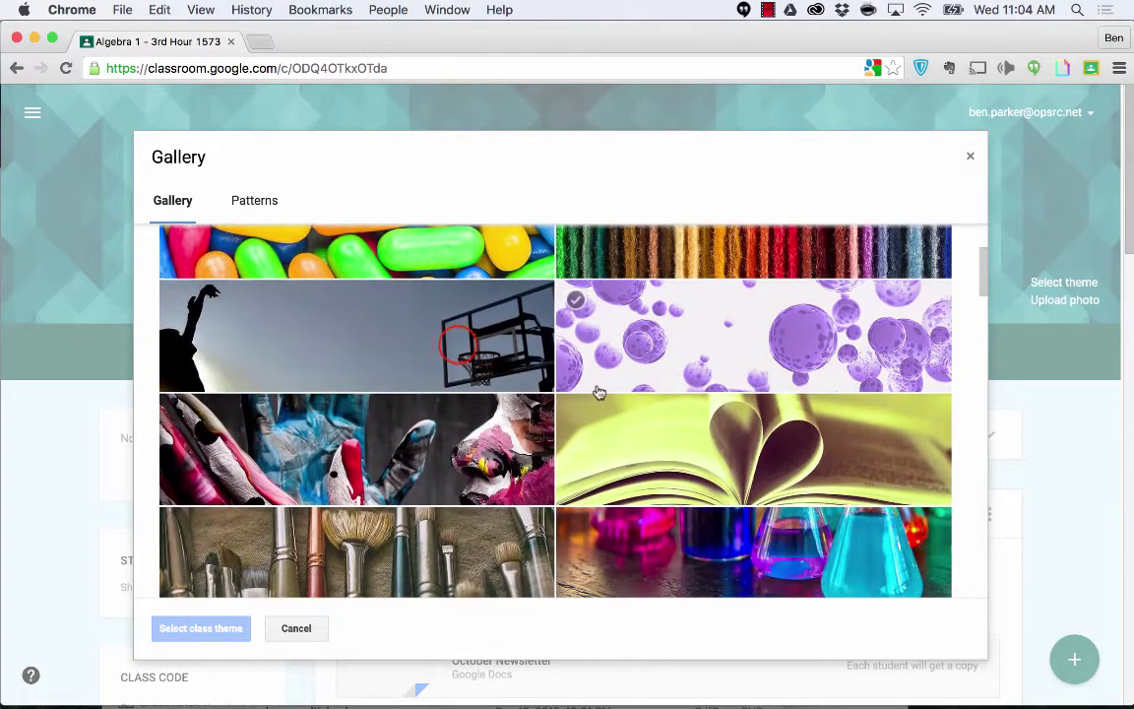
{"action": "left_click", "coordinate": [457, 344]}
{"action": "left_click", "coordinate": [203, 626]}
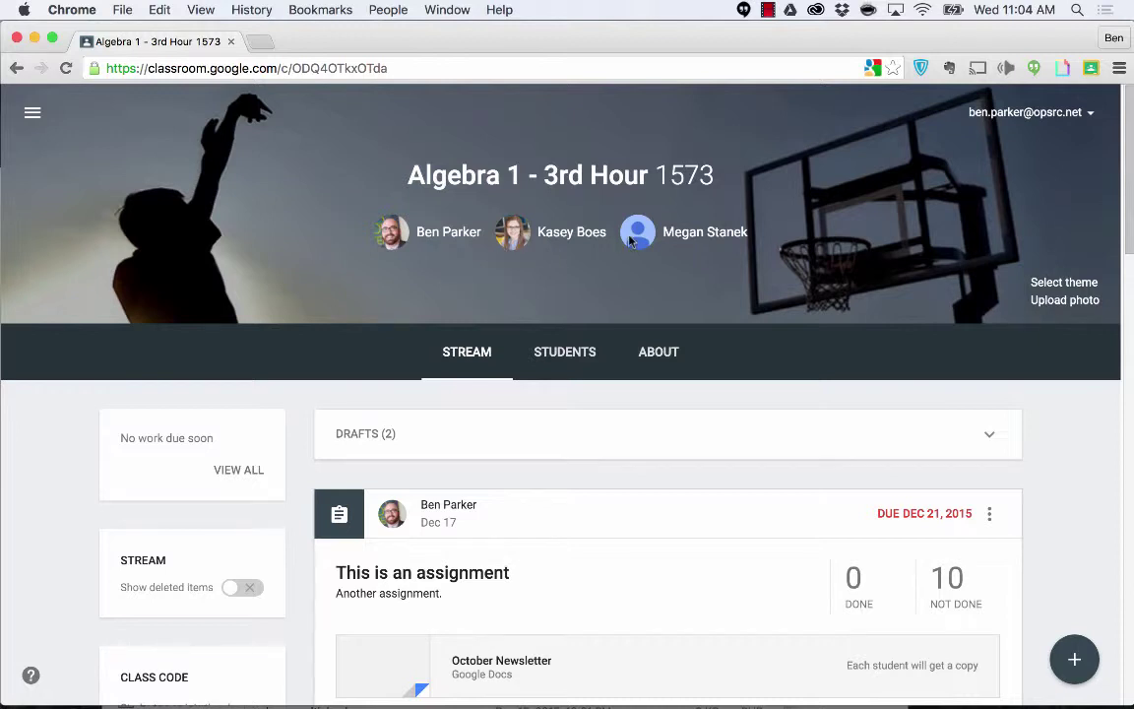
{"action": "scroll", "coordinate": [588, 299], "scroll_direction": "down", "scroll_amount": 1}
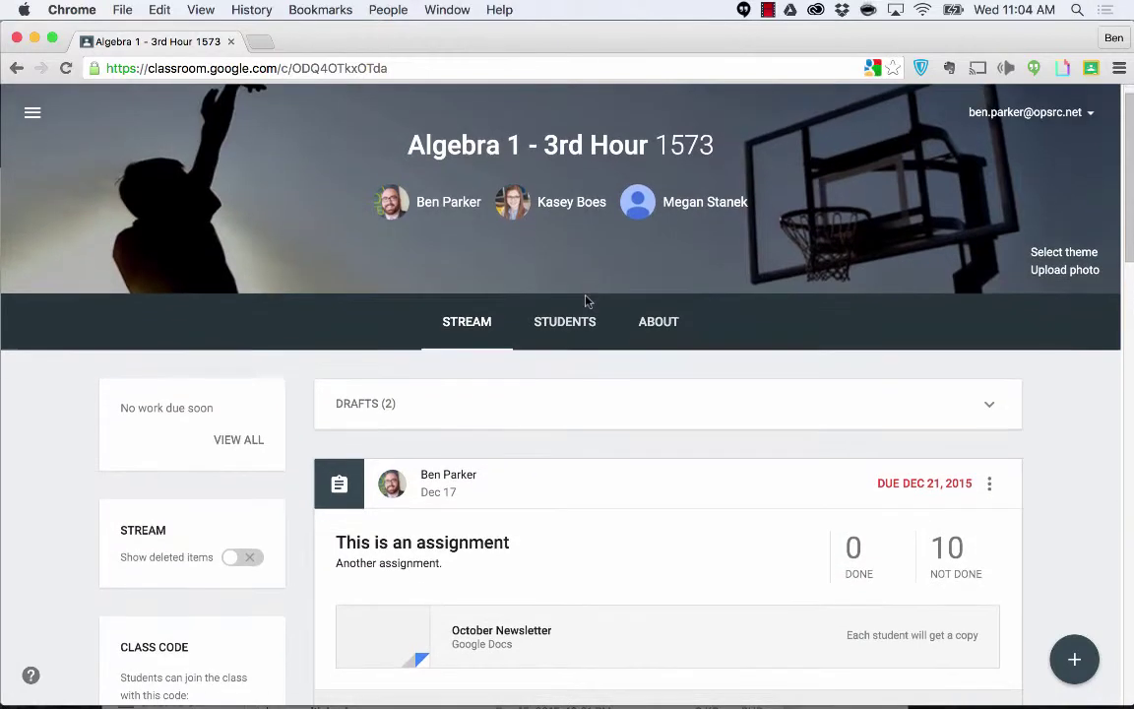
- Look through the Algebra 1 class stream's cards and posts, and check which post types can be created
{"action": "scroll", "coordinate": [586, 300], "scroll_direction": "down", "scroll_amount": 5}
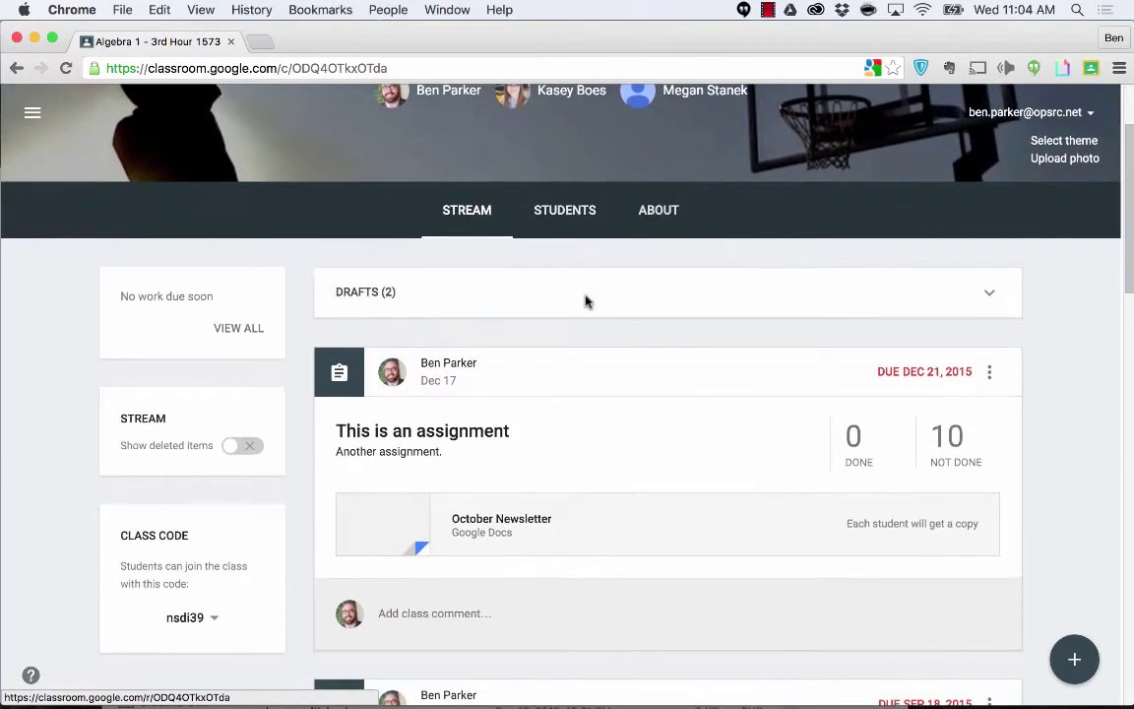
{"action": "scroll", "coordinate": [585, 300], "scroll_direction": "down", "scroll_amount": 1}
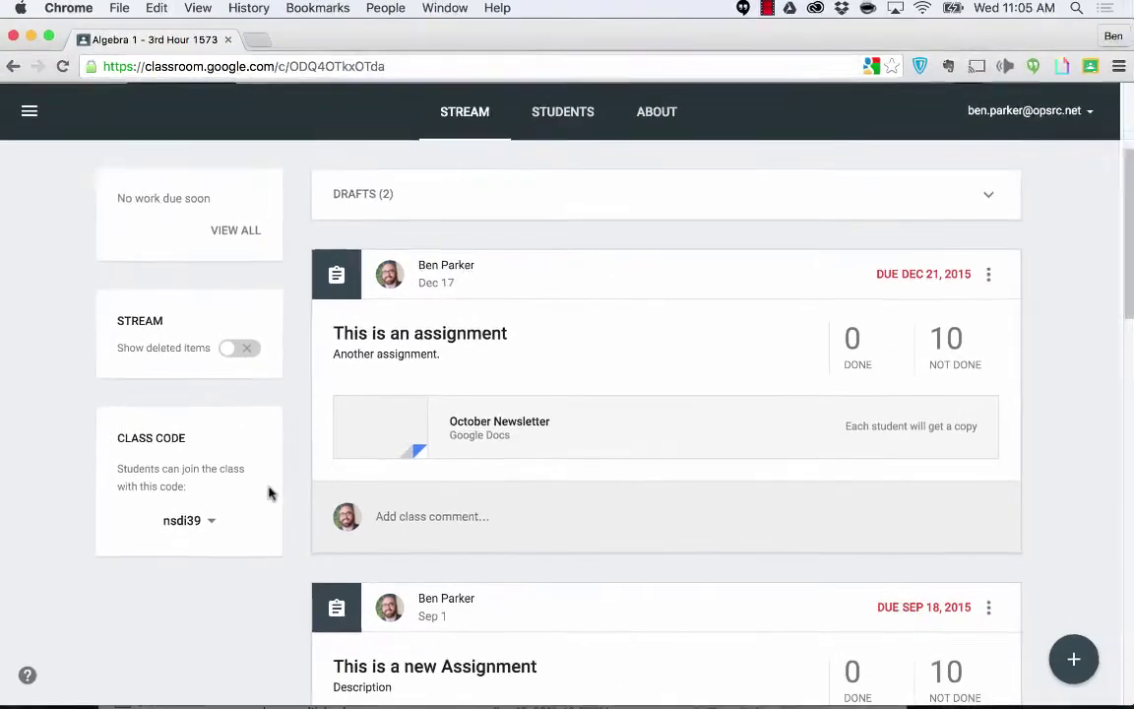
{"action": "scroll", "coordinate": [316, 457], "scroll_direction": "up", "scroll_amount": 2}
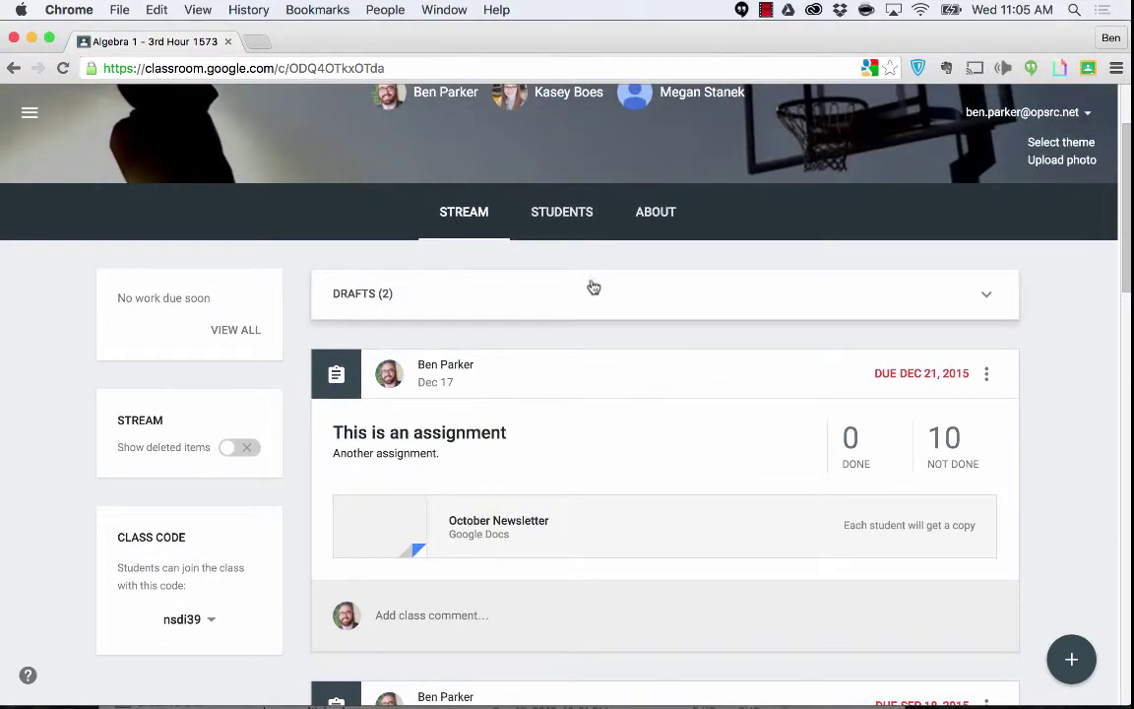
{"action": "scroll", "coordinate": [582, 537], "scroll_direction": "down", "scroll_amount": 3}
{"action": "scroll", "coordinate": [581, 536], "scroll_direction": "down", "scroll_amount": 3}
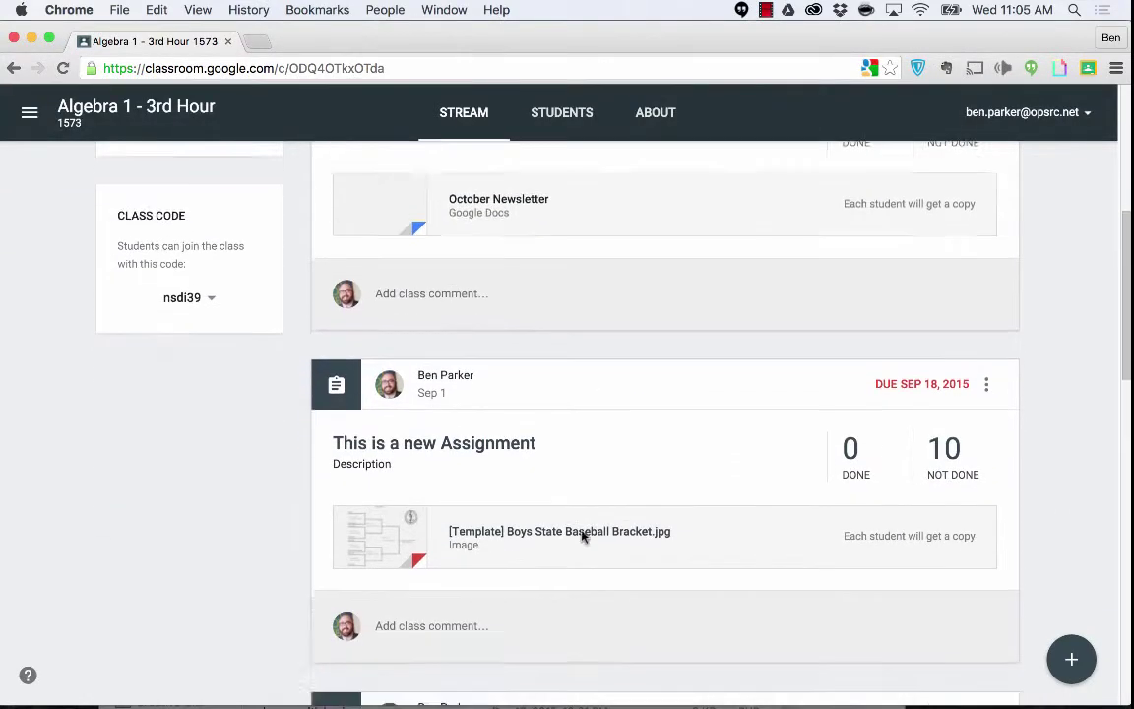
{"action": "scroll", "coordinate": [581, 536], "scroll_direction": "down", "scroll_amount": 1}
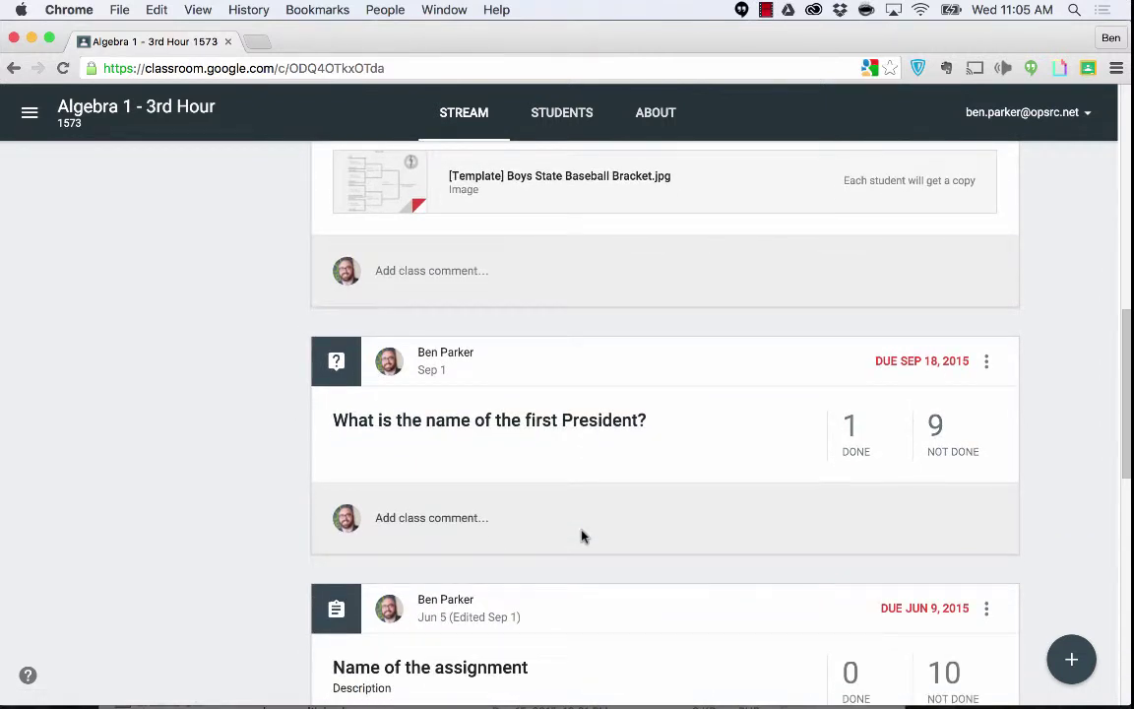
{"action": "scroll", "coordinate": [581, 536], "scroll_direction": "down", "scroll_amount": 1}
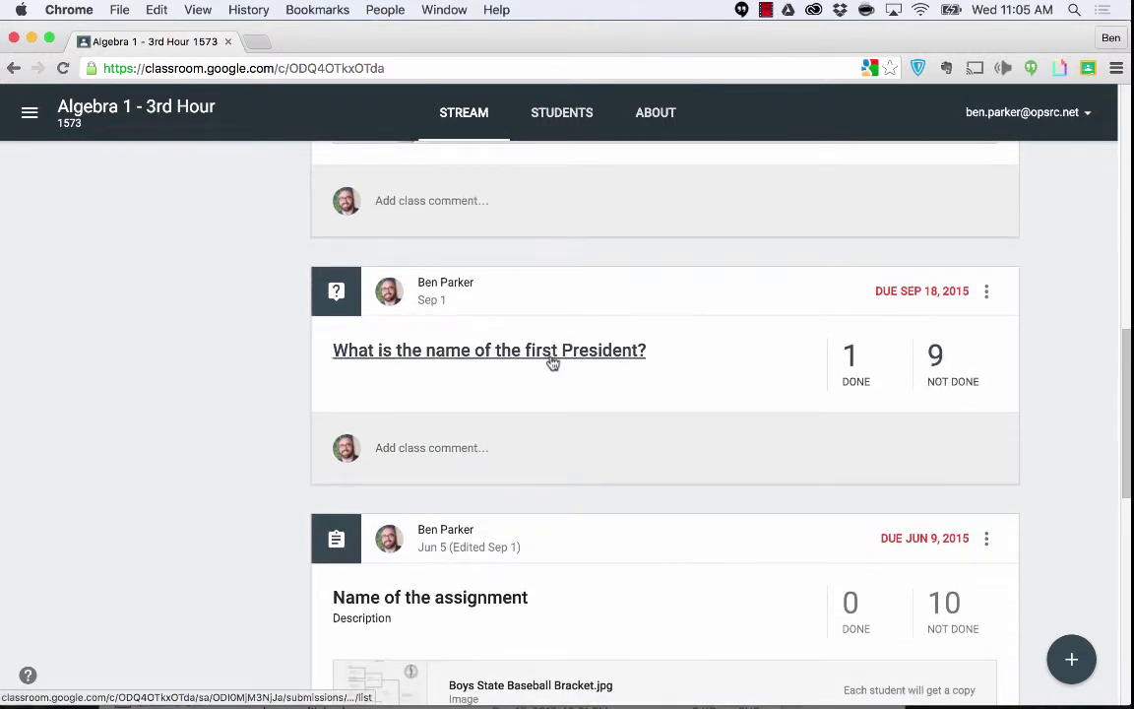
{"action": "scroll", "coordinate": [552, 363], "scroll_direction": "down", "scroll_amount": 3}
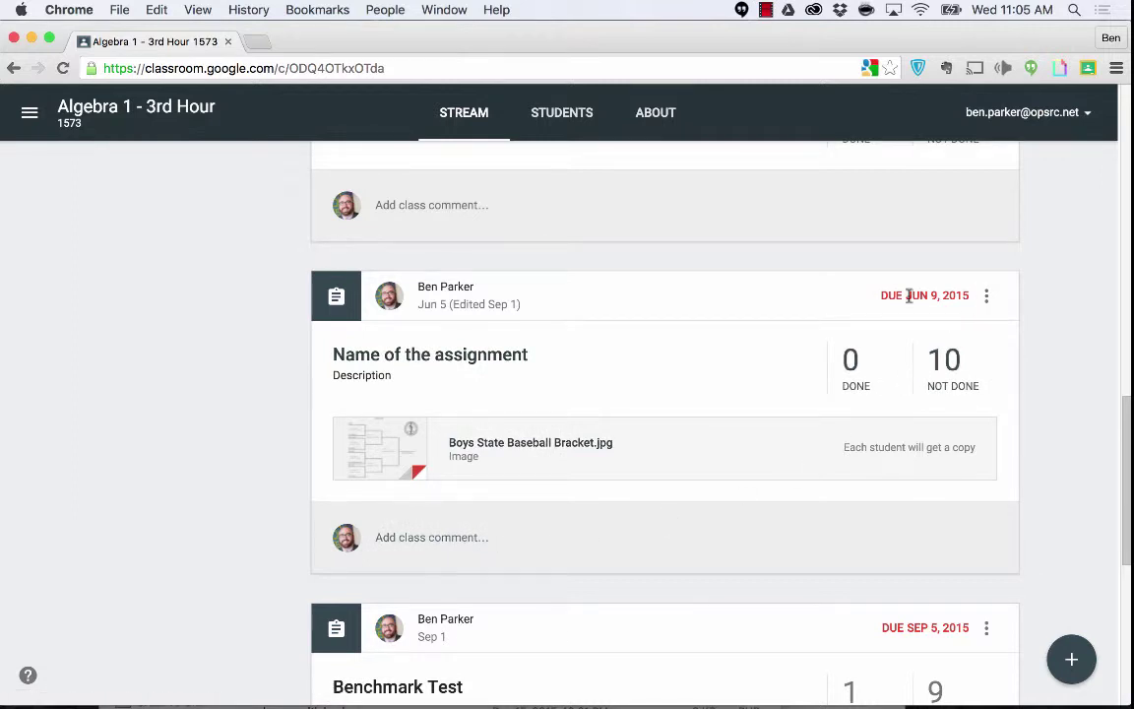
{"action": "scroll", "coordinate": [824, 338], "scroll_direction": "down", "scroll_amount": 3}
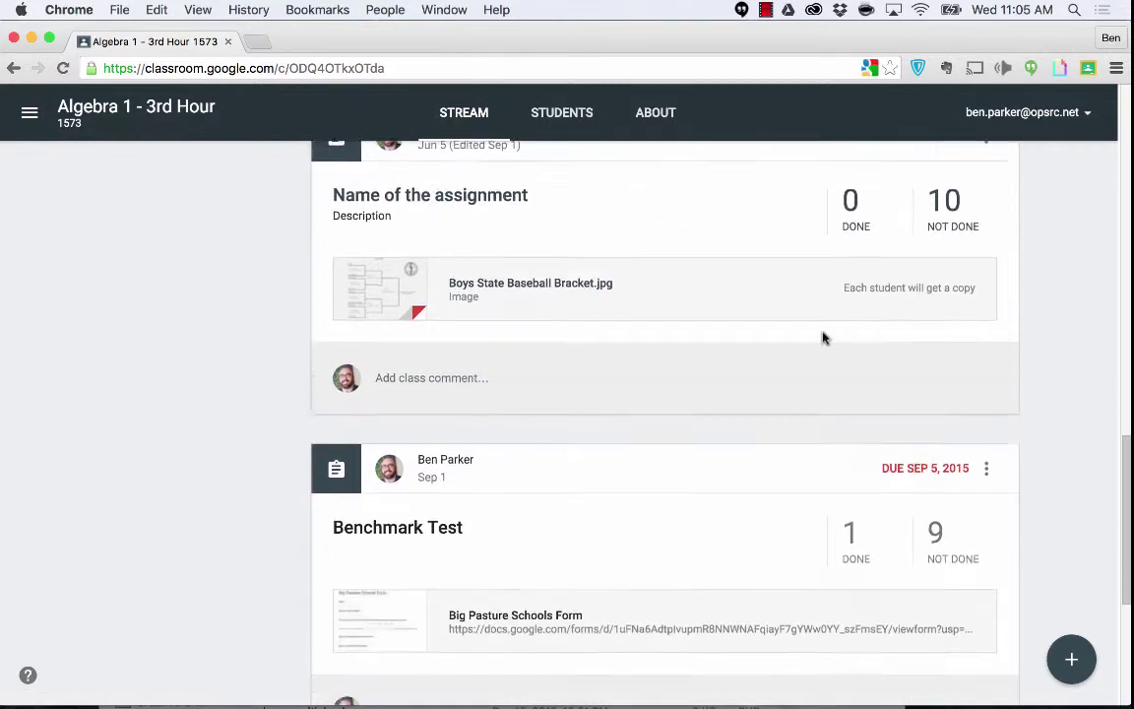
{"action": "scroll", "coordinate": [824, 338], "scroll_direction": "down", "scroll_amount": 5}
{"action": "scroll", "coordinate": [823, 338], "scroll_direction": "up", "scroll_amount": 5}
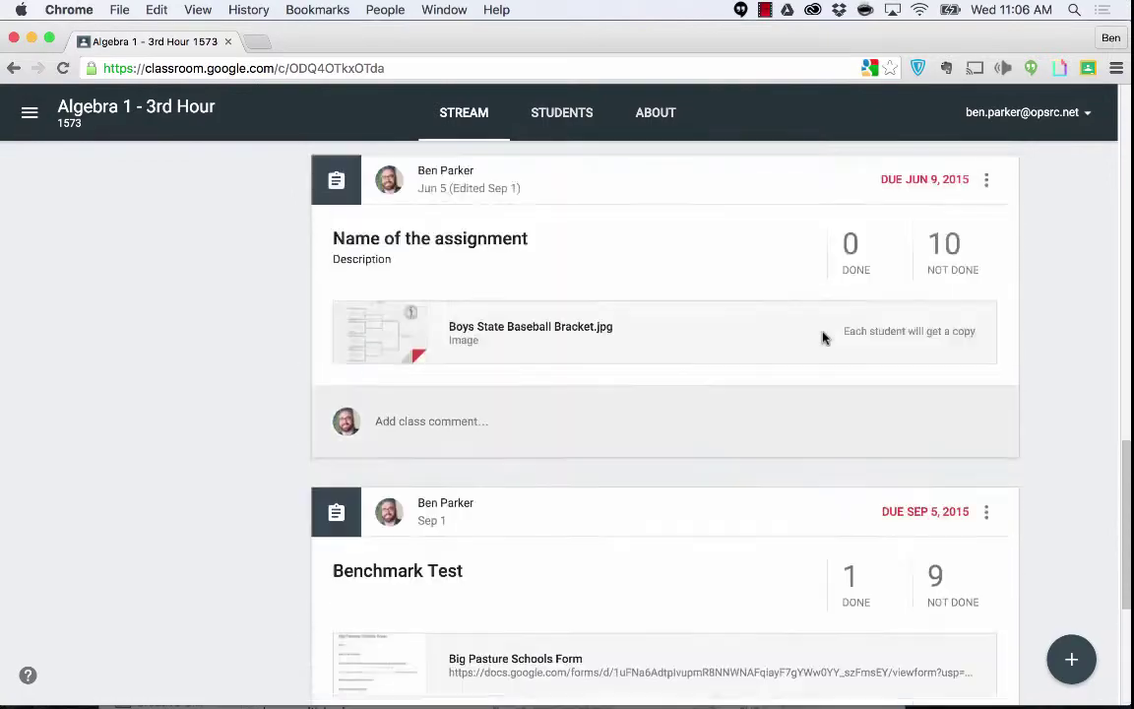
{"action": "scroll", "coordinate": [824, 337], "scroll_direction": "up", "scroll_amount": 15}
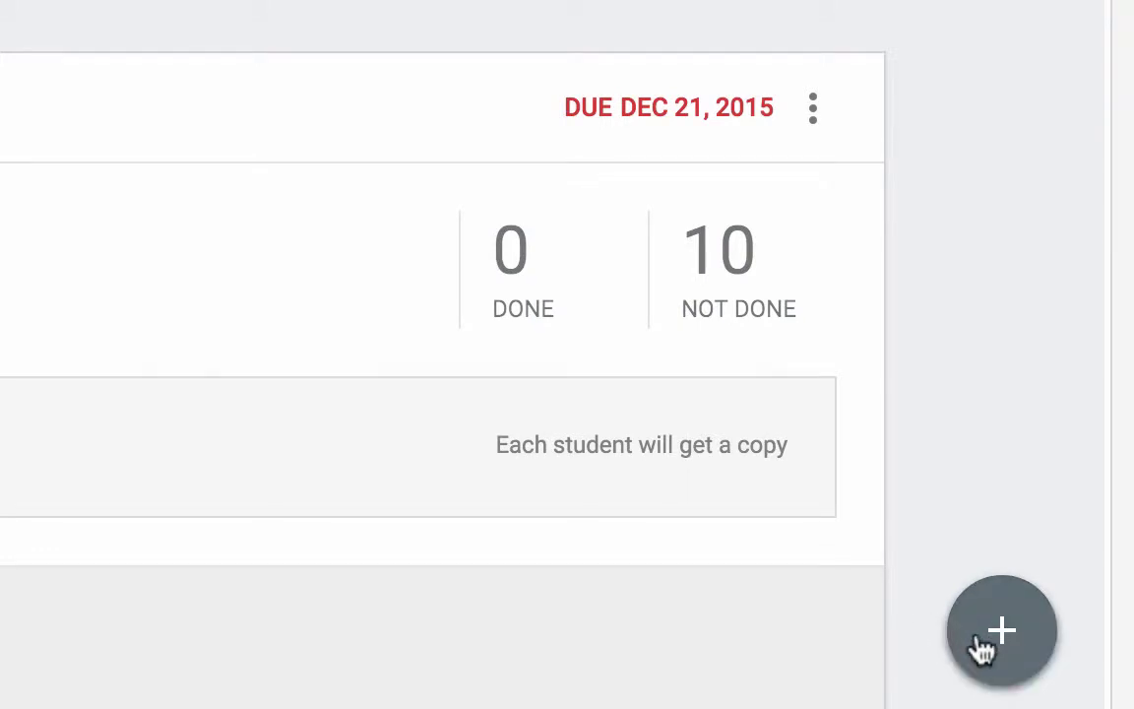
{"action": "left_click", "coordinate": [983, 646]}
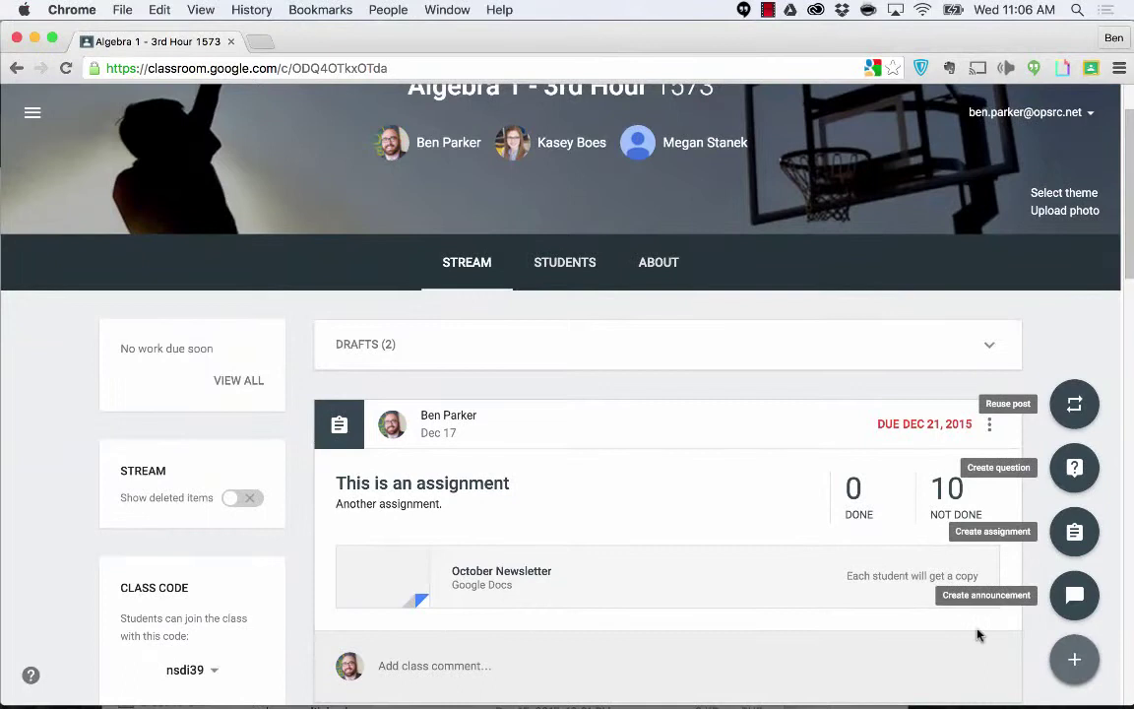
{"action": "left_click", "coordinate": [742, 578]}
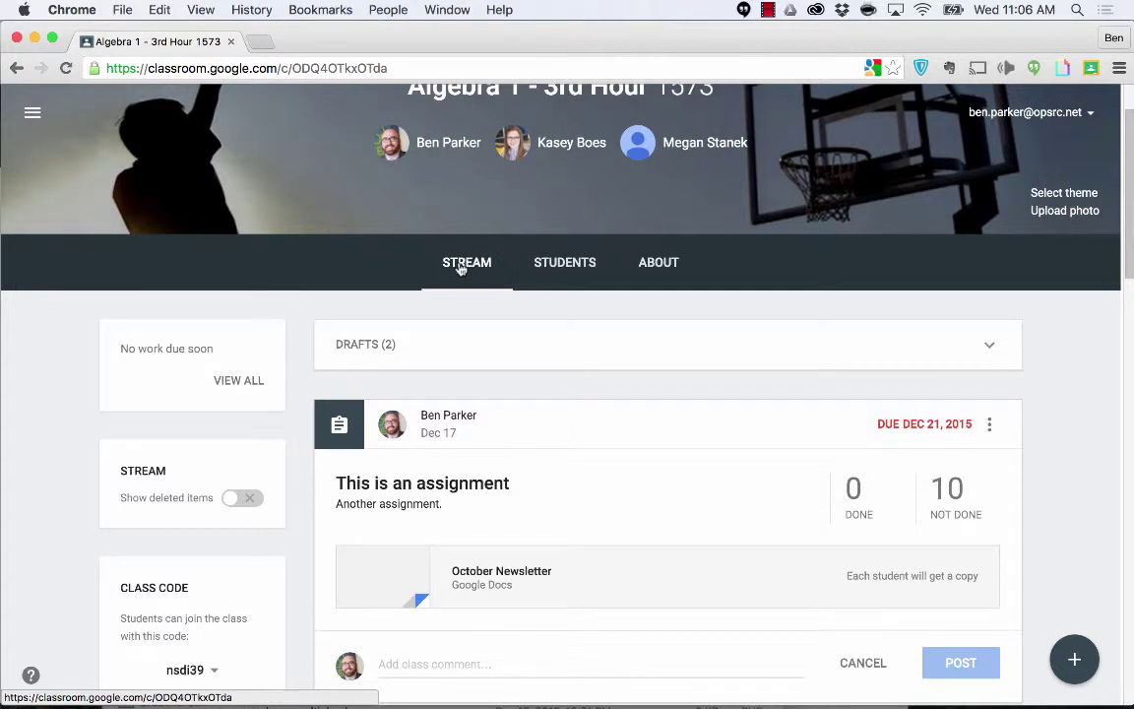
- Go to the class's Students page and look over the roster and its controls
{"action": "left_click", "coordinate": [546, 263]}
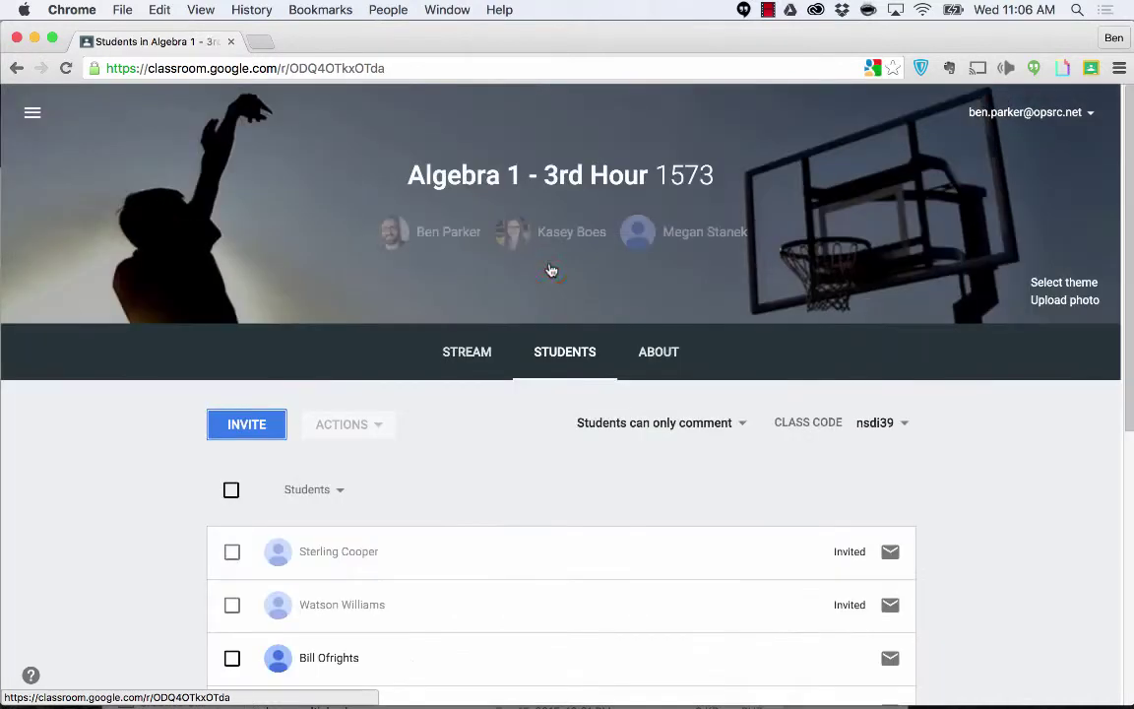
{"action": "scroll", "coordinate": [554, 306], "scroll_direction": "down", "scroll_amount": 1}
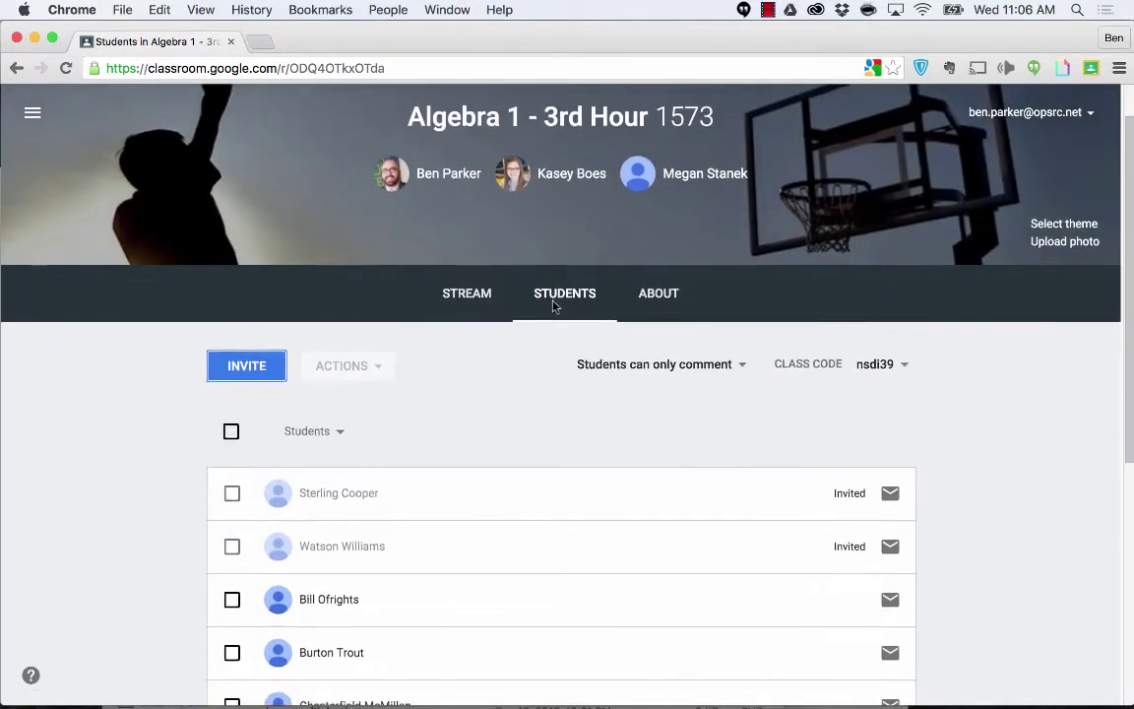
{"action": "scroll", "coordinate": [553, 307], "scroll_direction": "down", "scroll_amount": 3}
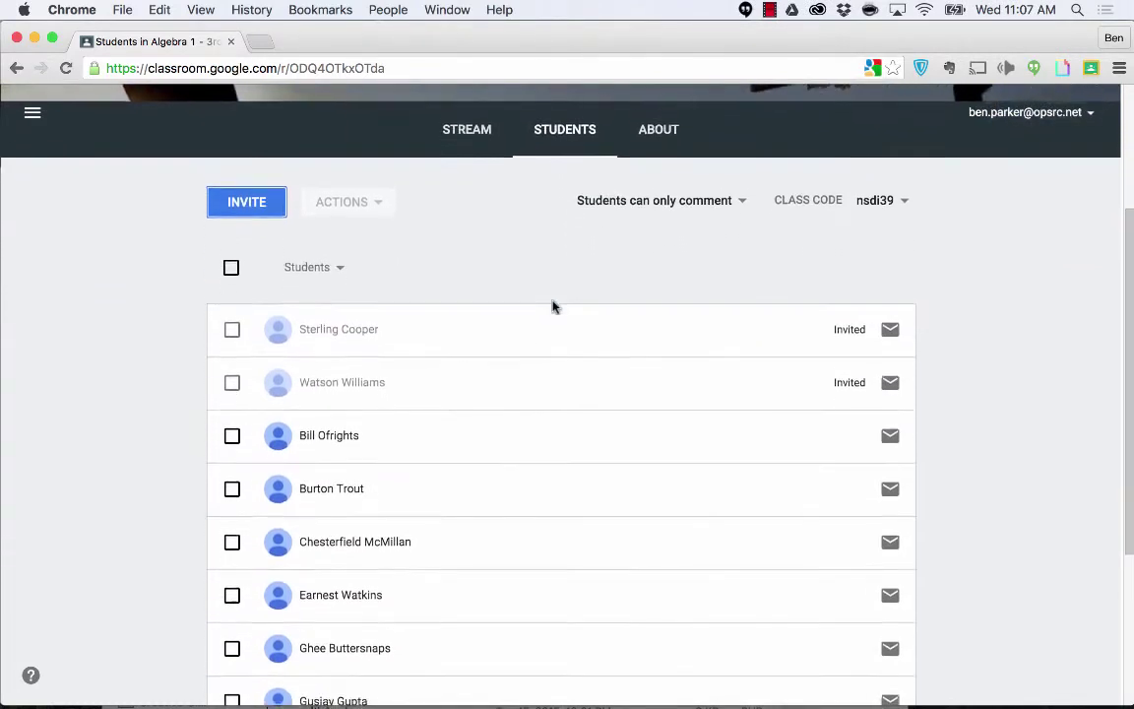
{"action": "scroll", "coordinate": [552, 308], "scroll_direction": "down", "scroll_amount": 1}
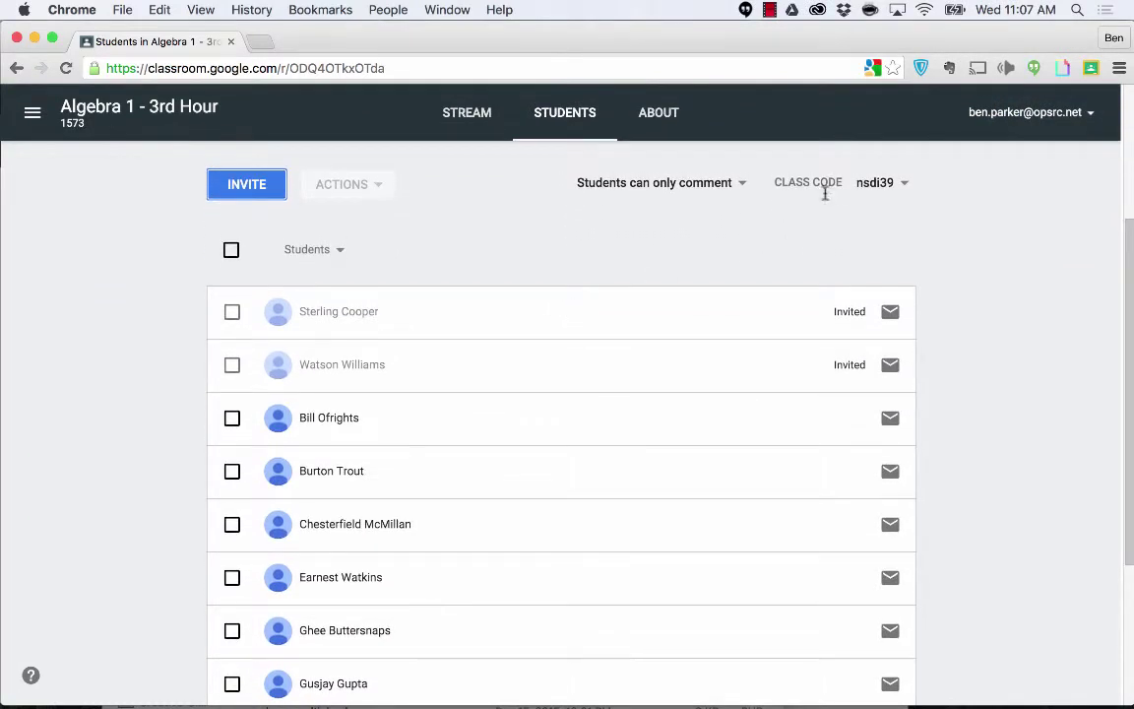
- Select the last student of the Students group for a class invitation, and cancel the invitation
{"action": "left_click", "coordinate": [273, 195]}
{"action": "left_click", "coordinate": [272, 195]}
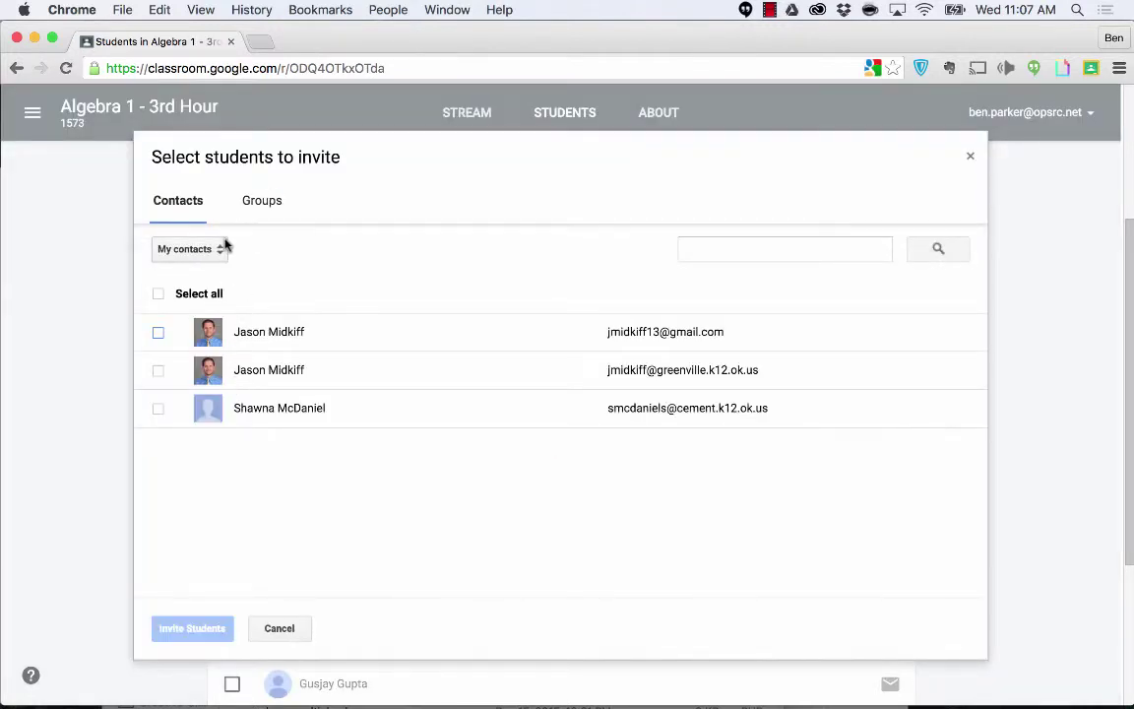
{"action": "left_click", "coordinate": [270, 209]}
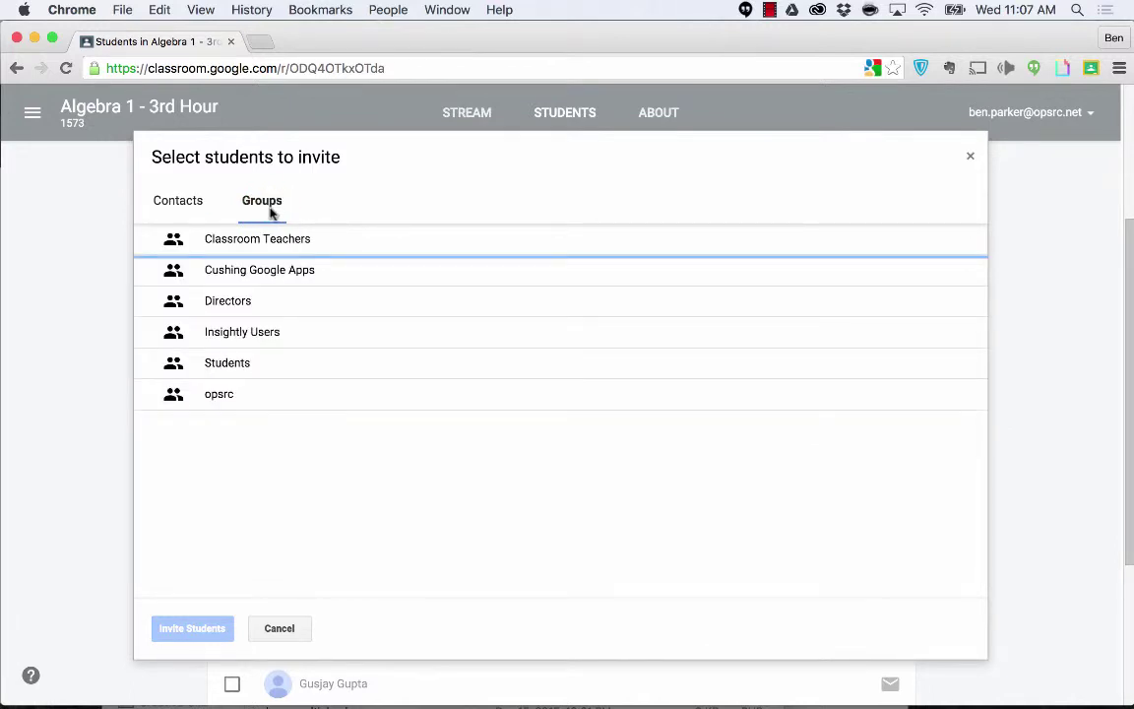
{"action": "left_click", "coordinate": [234, 364]}
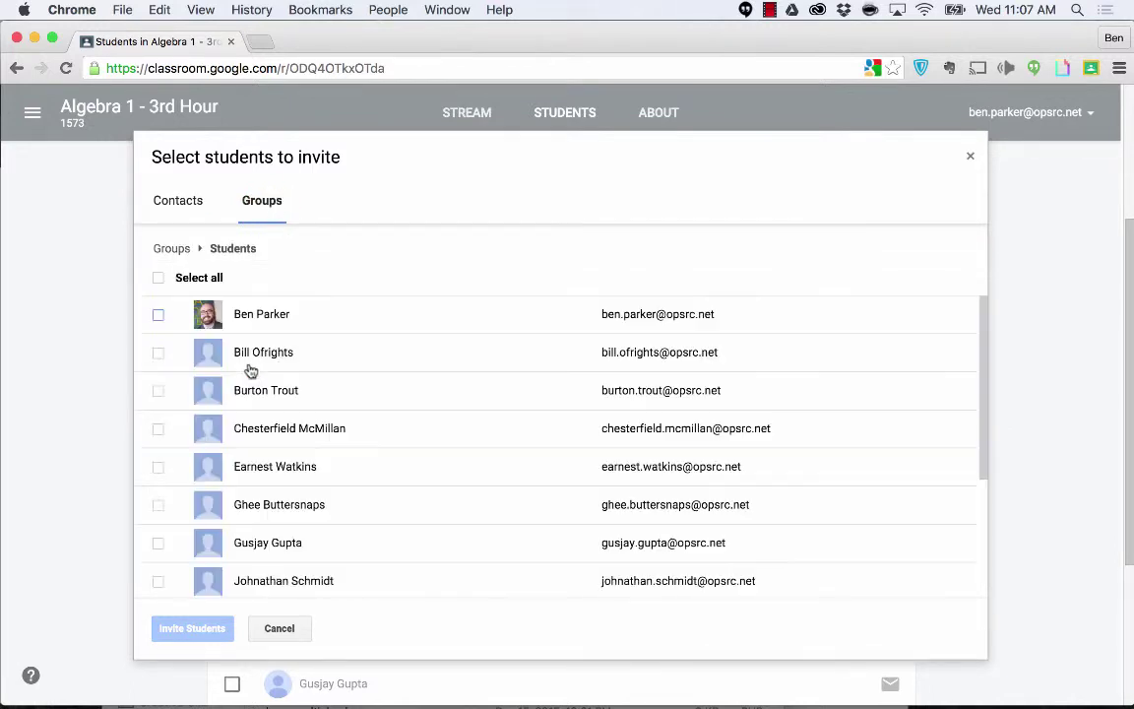
{"action": "scroll", "coordinate": [400, 371], "scroll_direction": "down", "scroll_amount": 2}
{"action": "scroll", "coordinate": [401, 372], "scroll_direction": "down", "scroll_amount": 3}
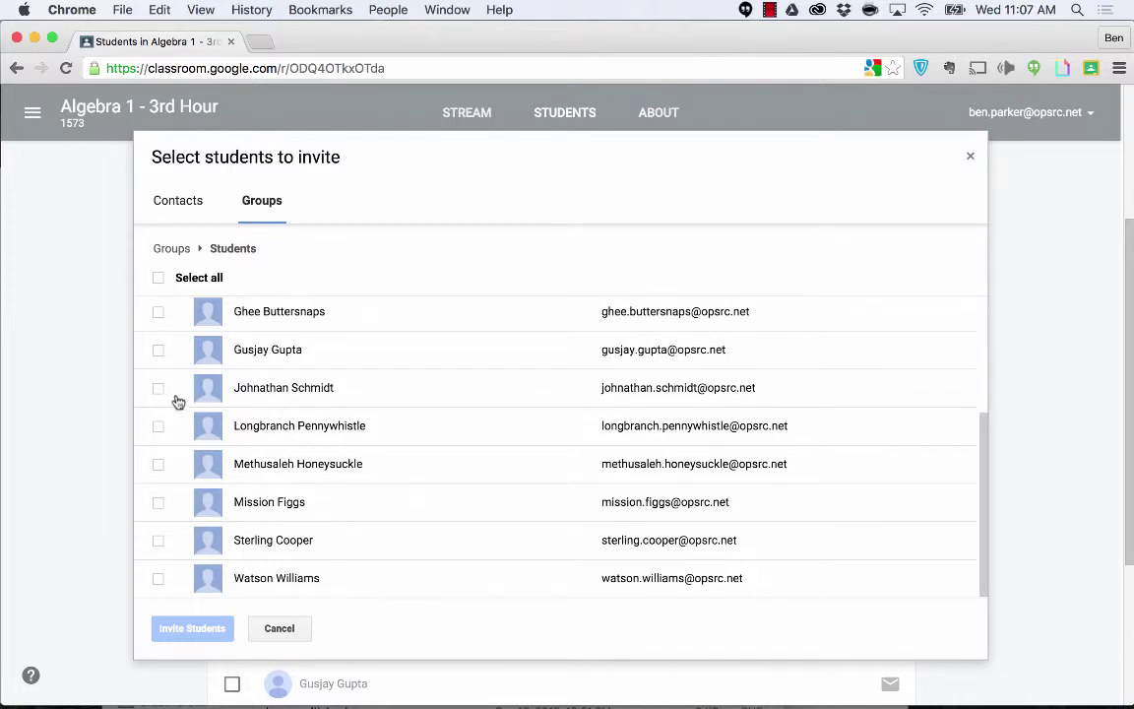
{"action": "left_click", "coordinate": [159, 579]}
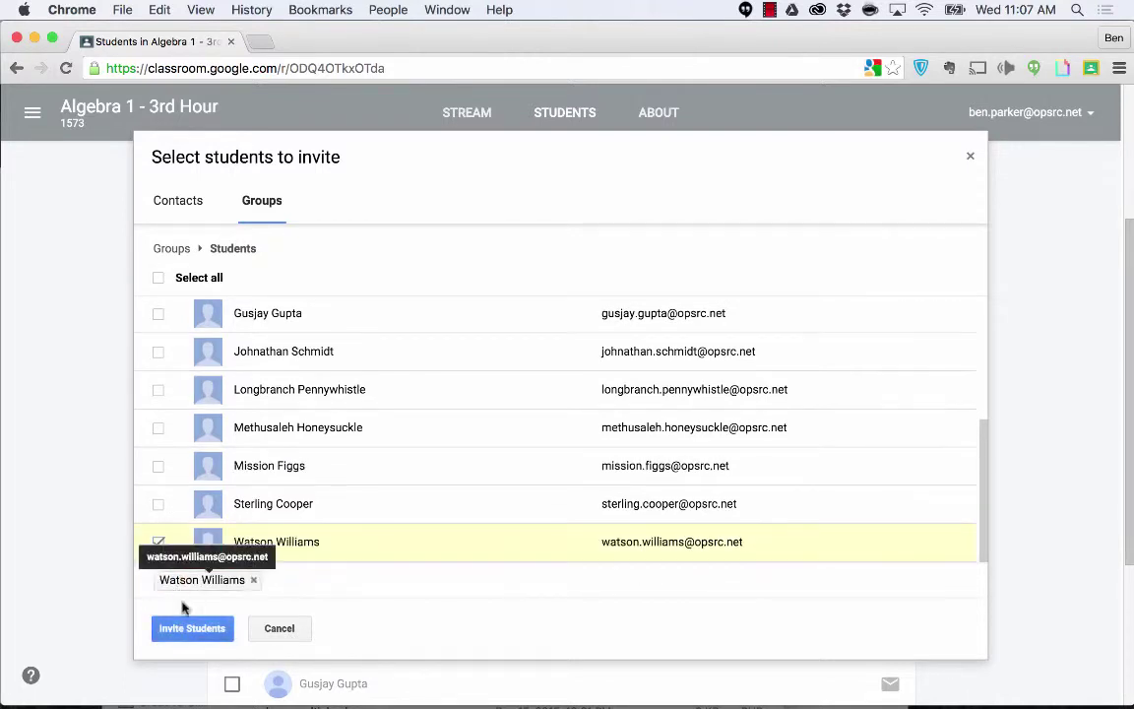
{"action": "left_click", "coordinate": [279, 629]}
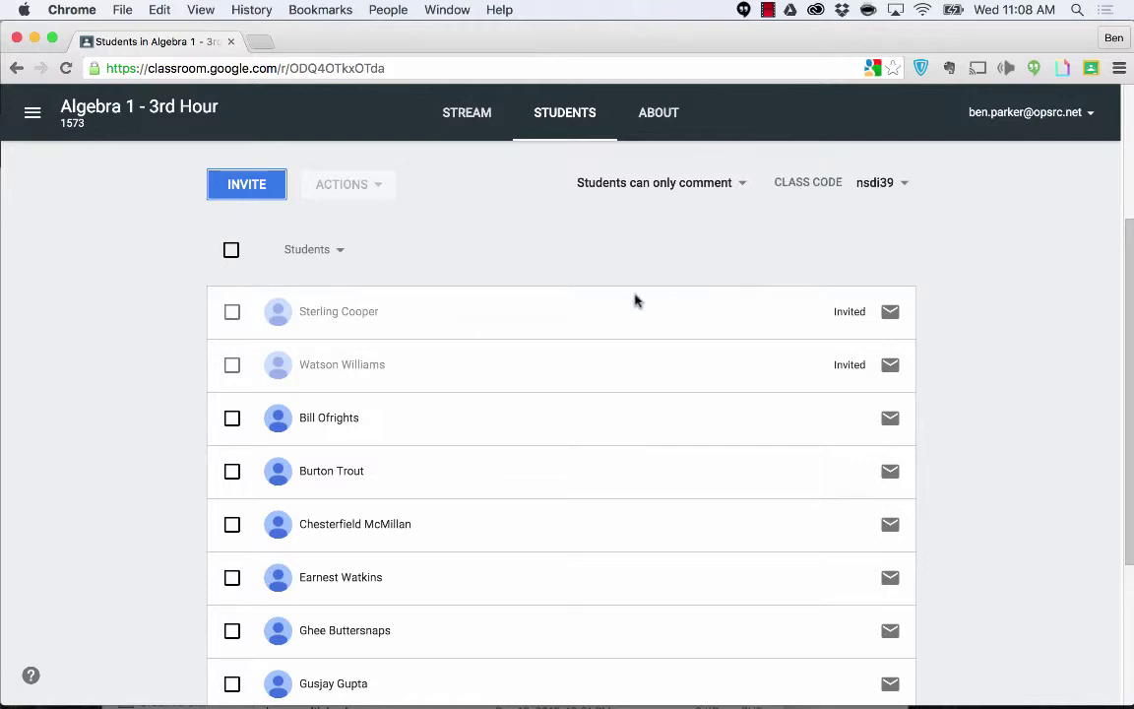
- Look through the full student roster, including the invited students
{"action": "scroll", "coordinate": [635, 299], "scroll_direction": "down", "scroll_amount": 3}
{"action": "scroll", "coordinate": [630, 305], "scroll_direction": "down", "scroll_amount": 3}
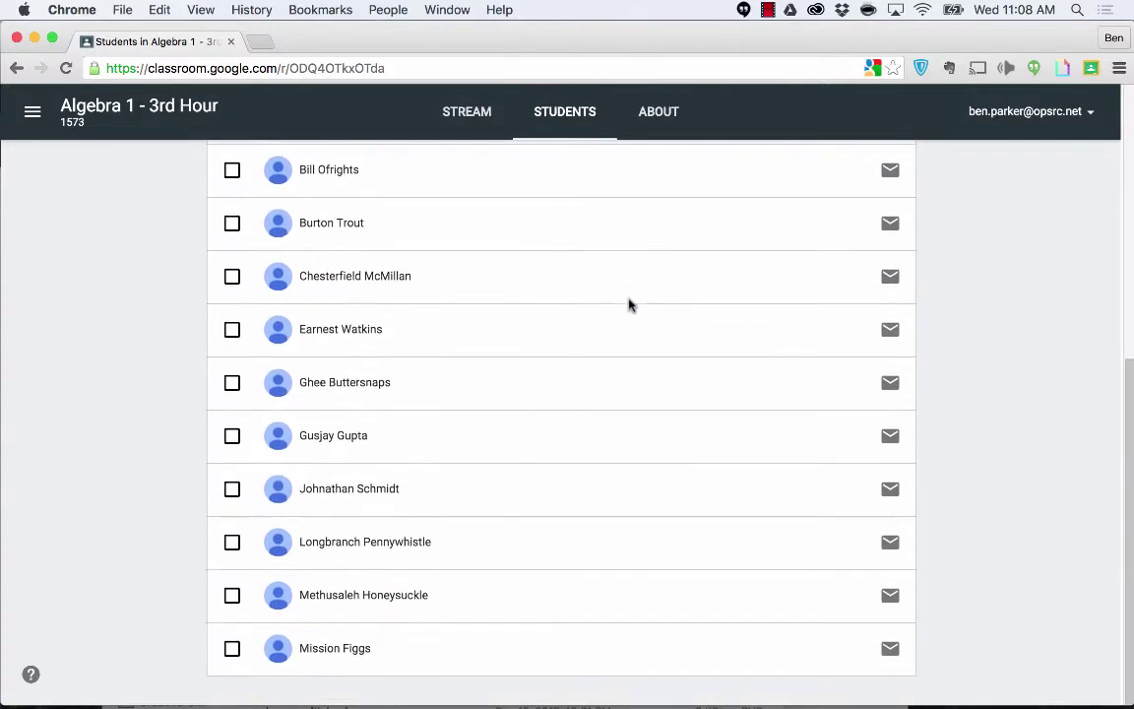
{"action": "scroll", "coordinate": [630, 305], "scroll_direction": "up", "scroll_amount": 4}
{"action": "scroll", "coordinate": [630, 305], "scroll_direction": "up", "scroll_amount": 1}
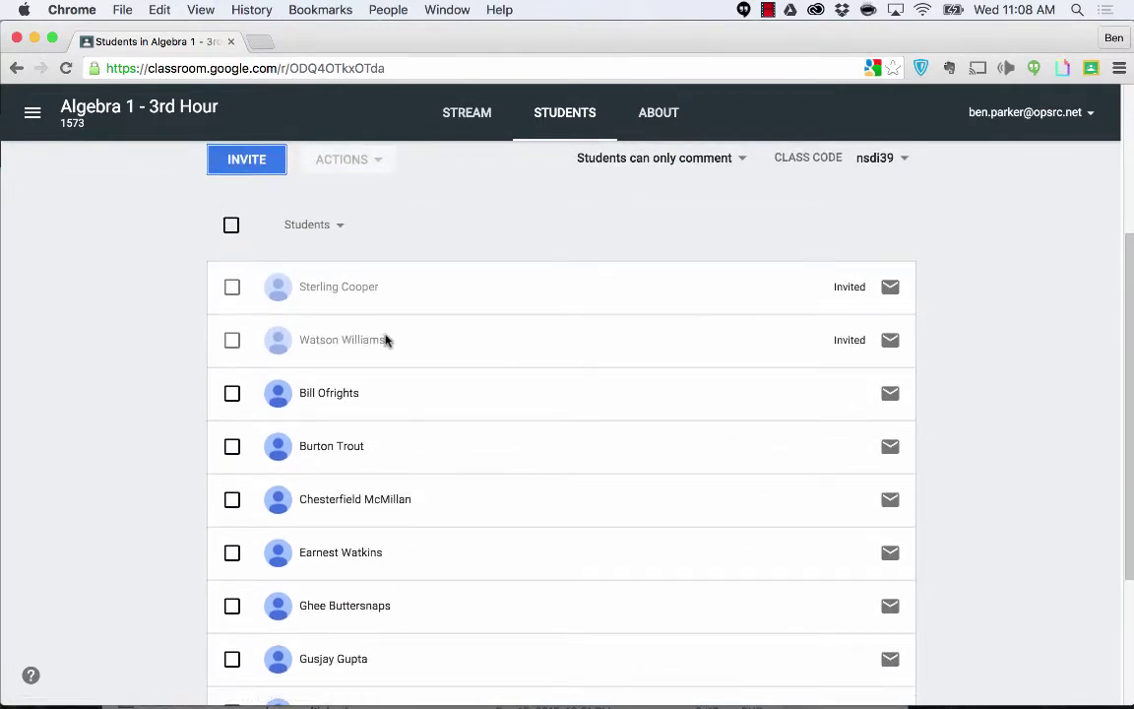
- Set the student permission to "Students can post and comment", check the class stream, and return to the student roster
{"action": "scroll", "coordinate": [443, 339], "scroll_direction": "up", "scroll_amount": 1}
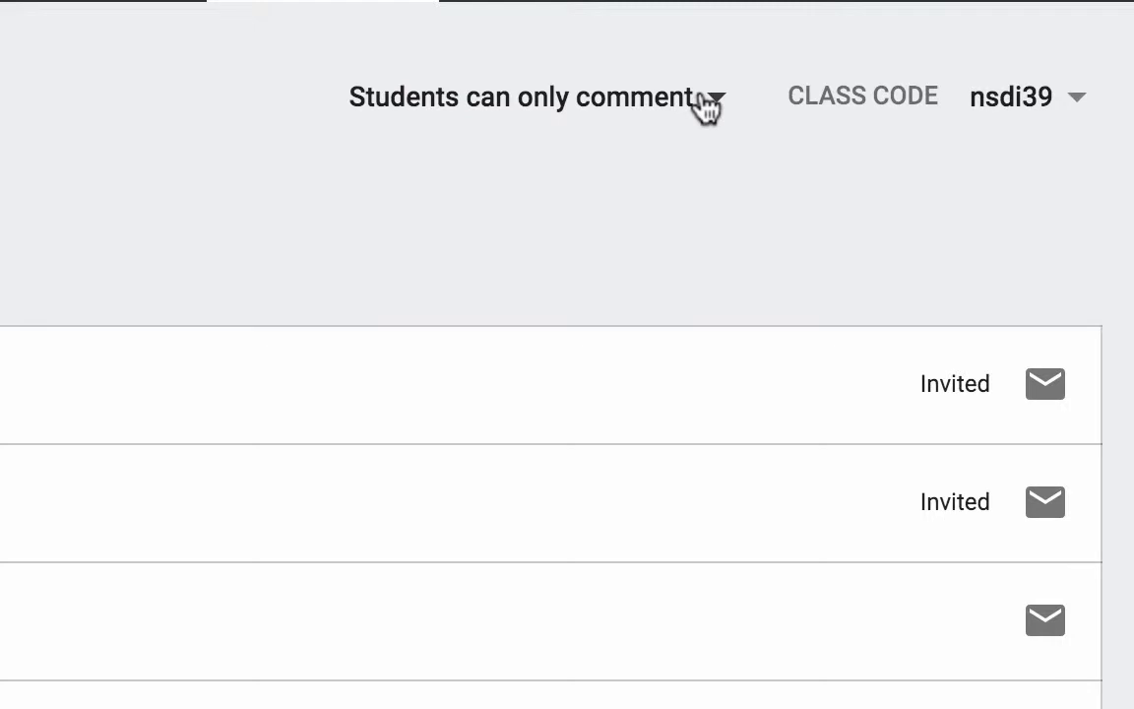
{"action": "left_click", "coordinate": [707, 102]}
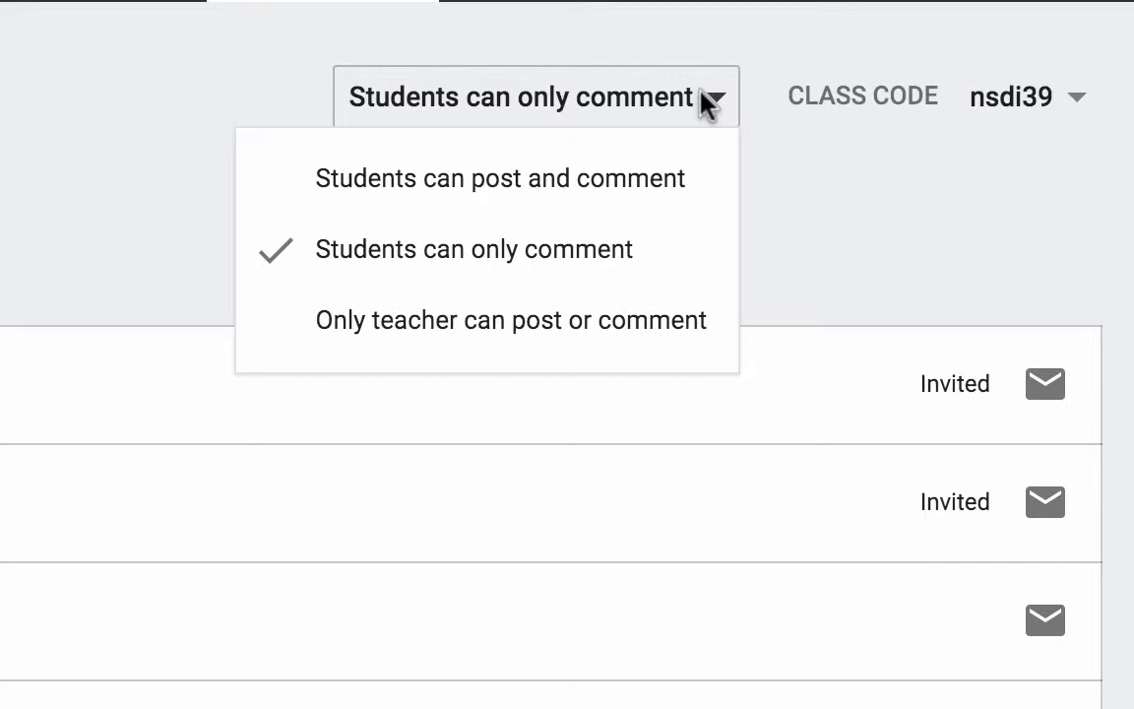
{"action": "left_click", "coordinate": [601, 209]}
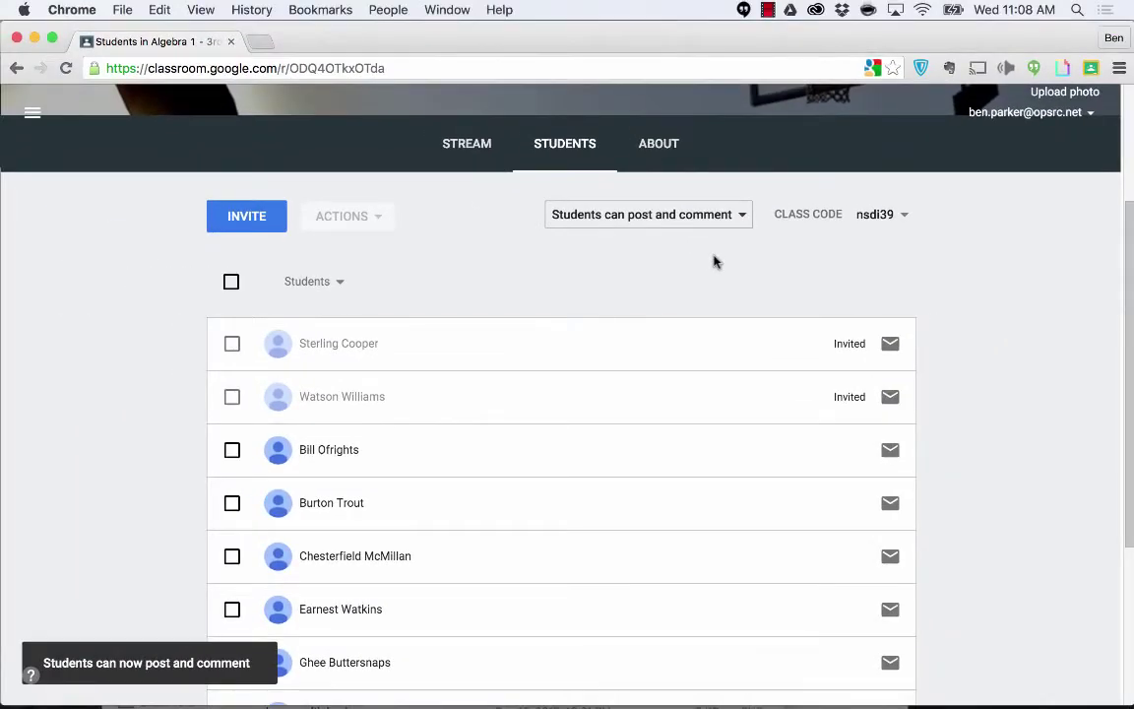
{"action": "left_click", "coordinate": [483, 144]}
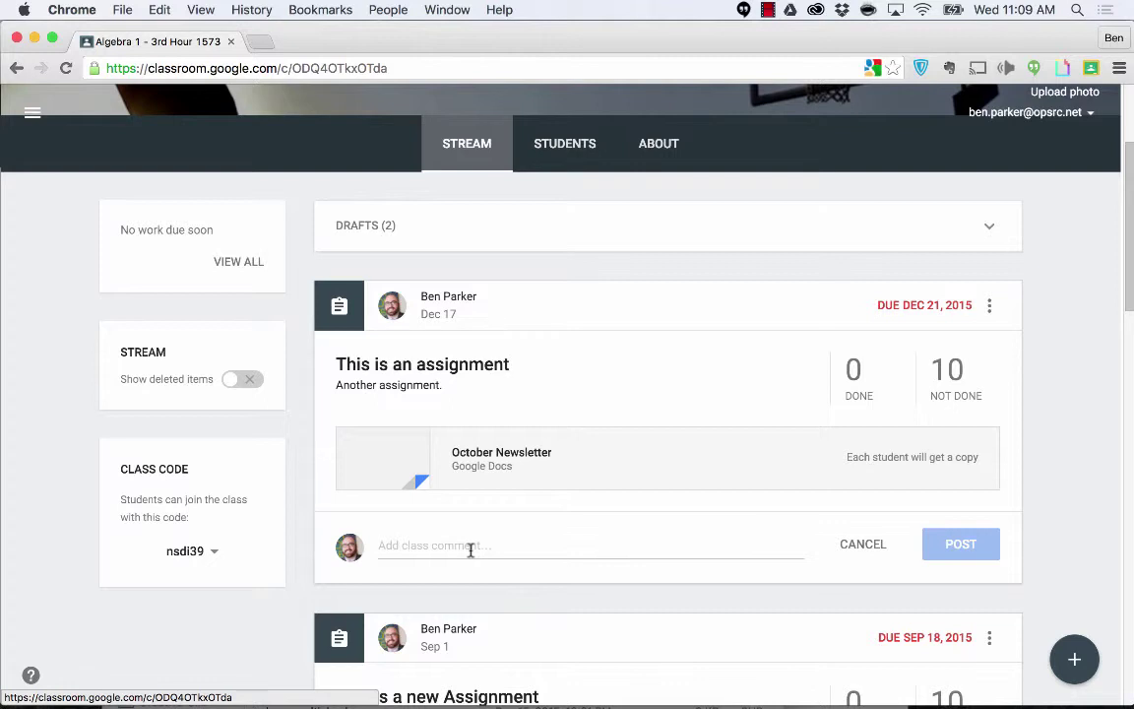
{"action": "left_click", "coordinate": [526, 148]}
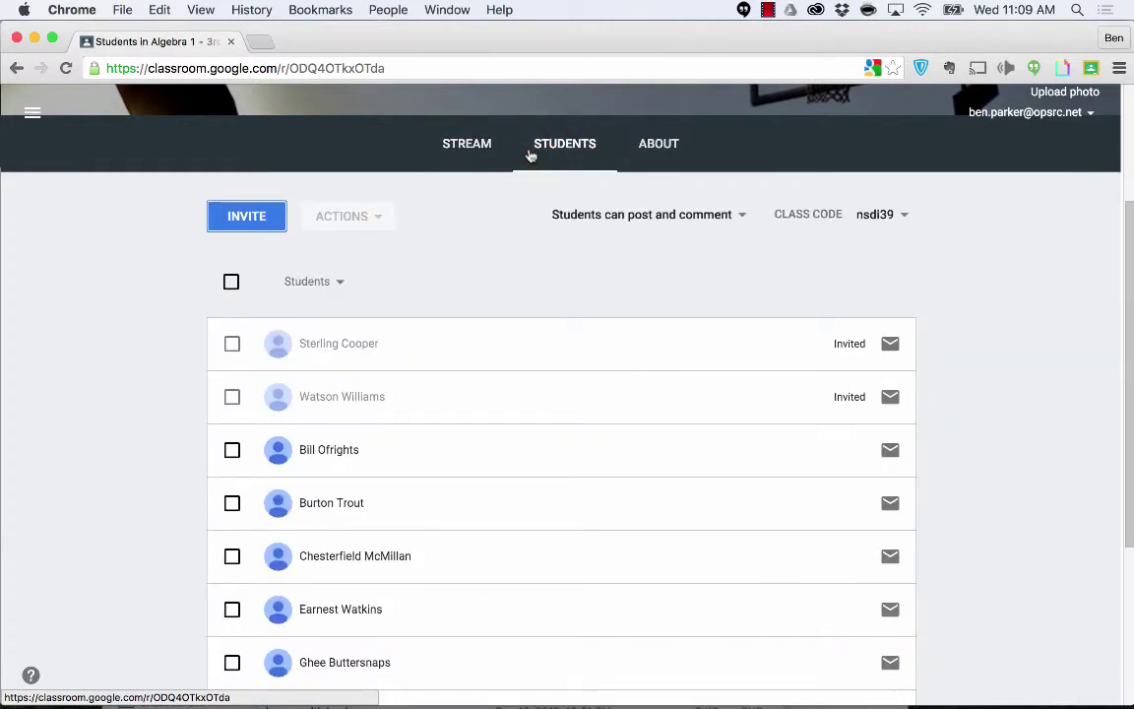
- Set the student permission to "Students can only comment" and review the other permission options without changing it
{"action": "left_click", "coordinate": [673, 224]}
{"action": "left_click", "coordinate": [681, 285]}
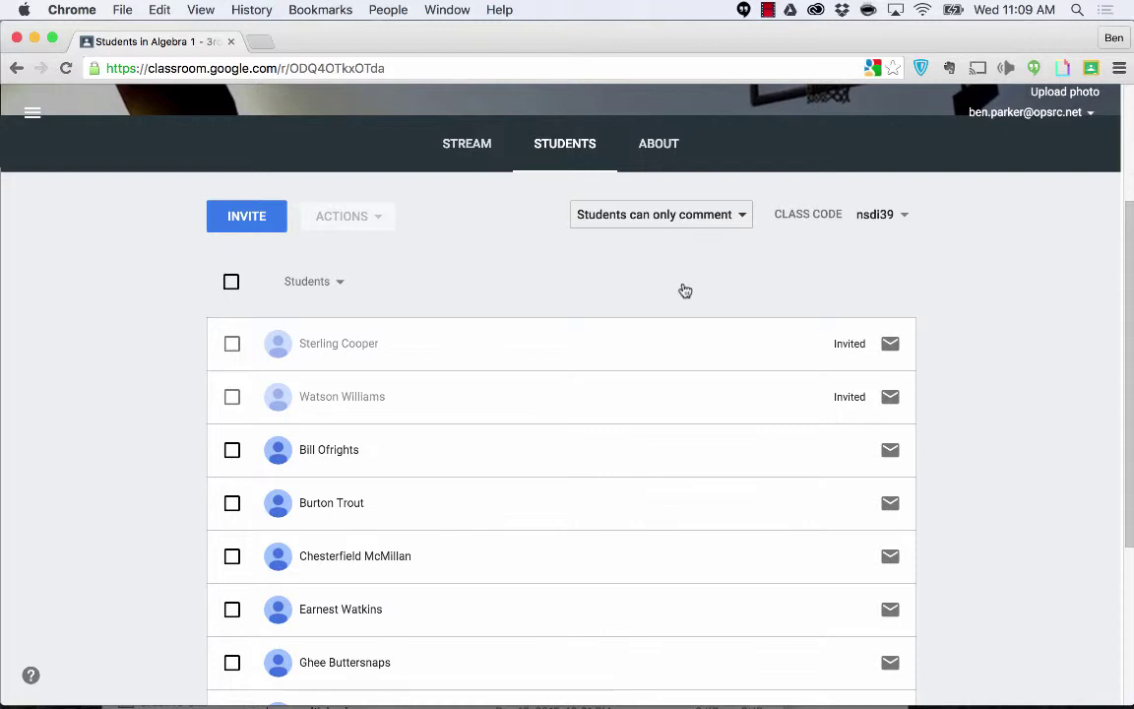
{"action": "left_click", "coordinate": [693, 214]}
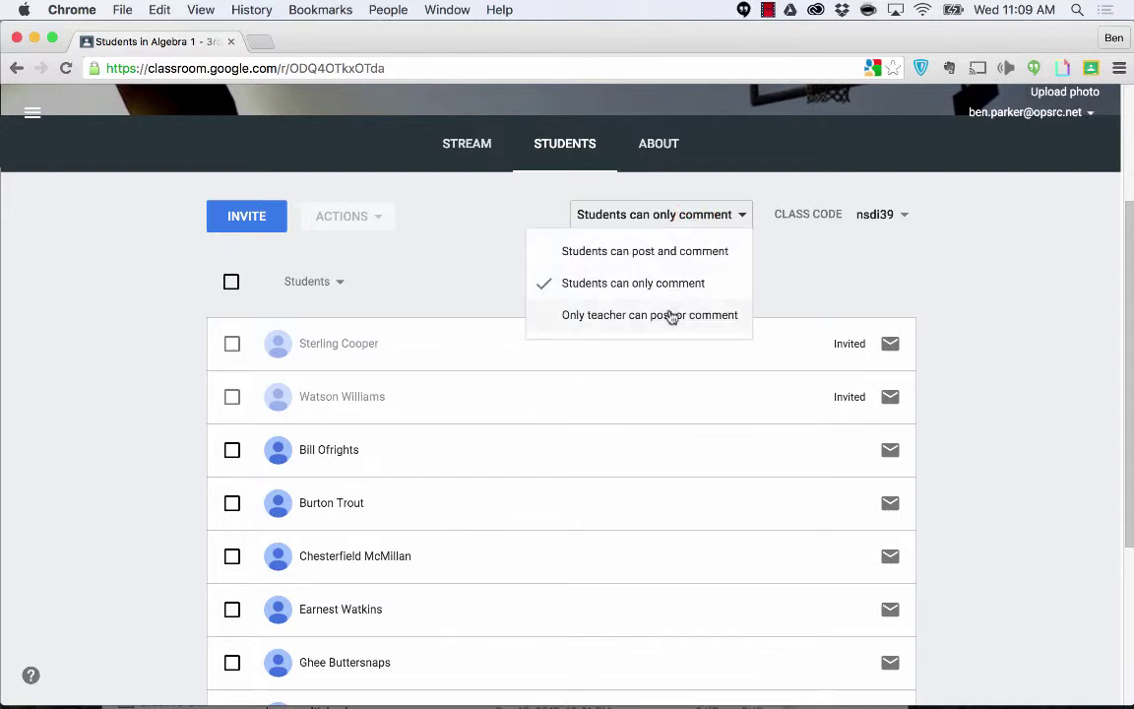
{"action": "left_click", "coordinate": [799, 276]}
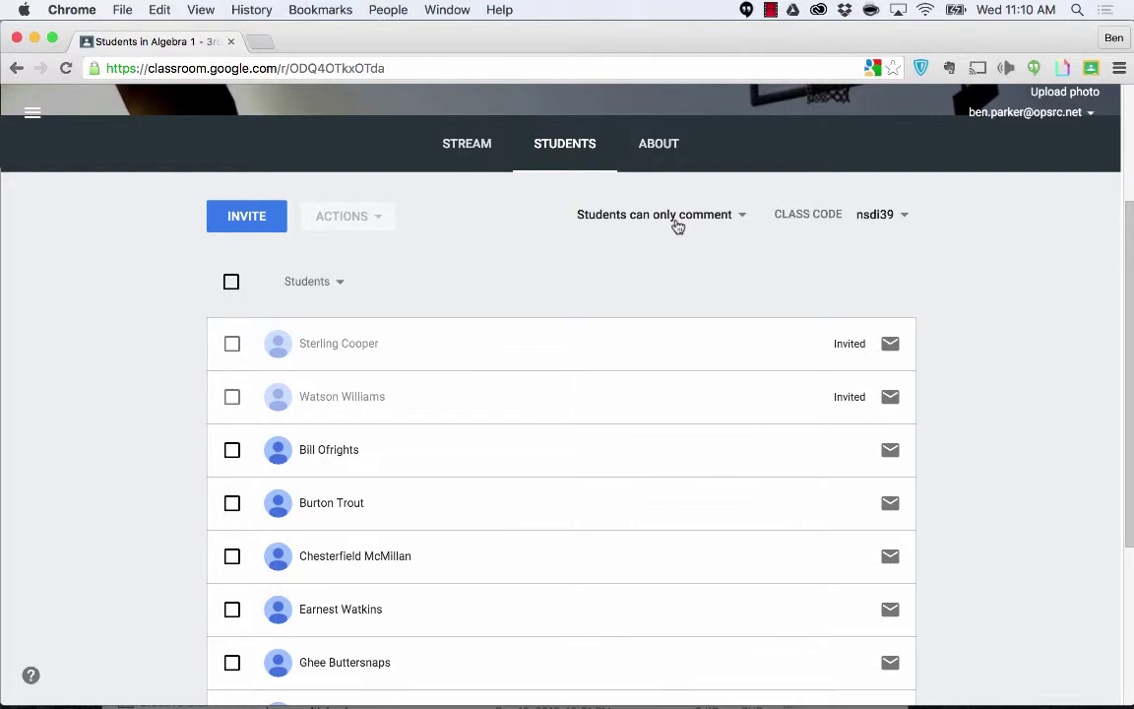
- Select and deselect the first enrolled student, and select all students on the roster
{"action": "left_click", "coordinate": [228, 450]}
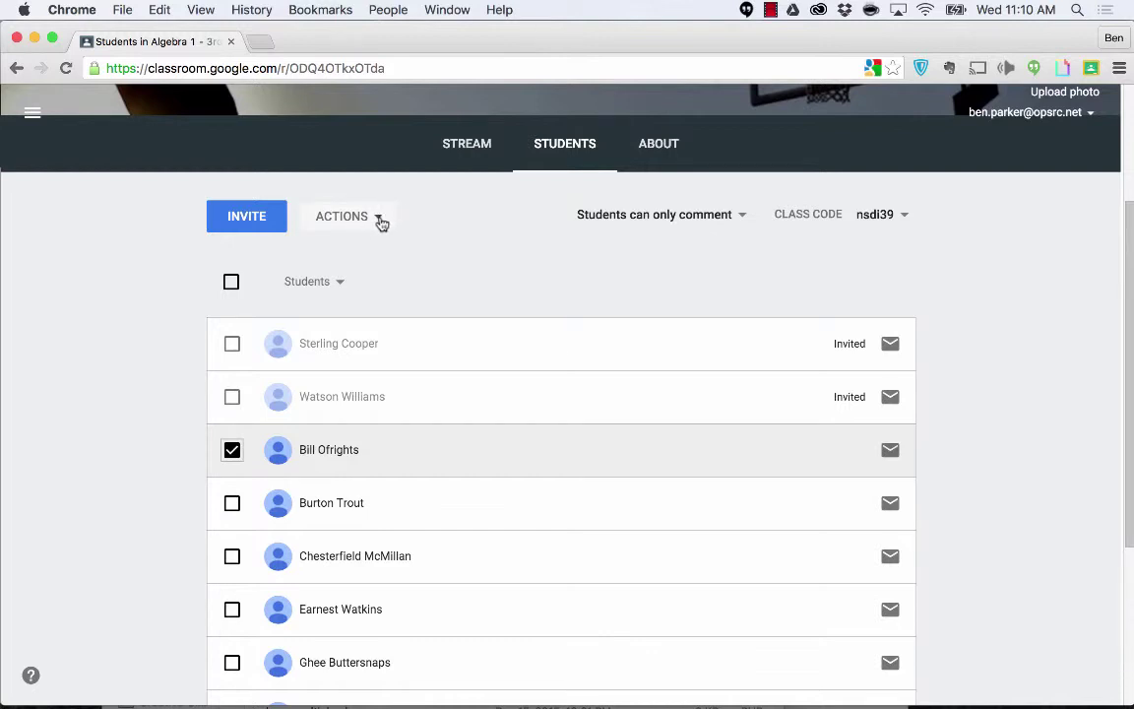
{"action": "left_click", "coordinate": [231, 450]}
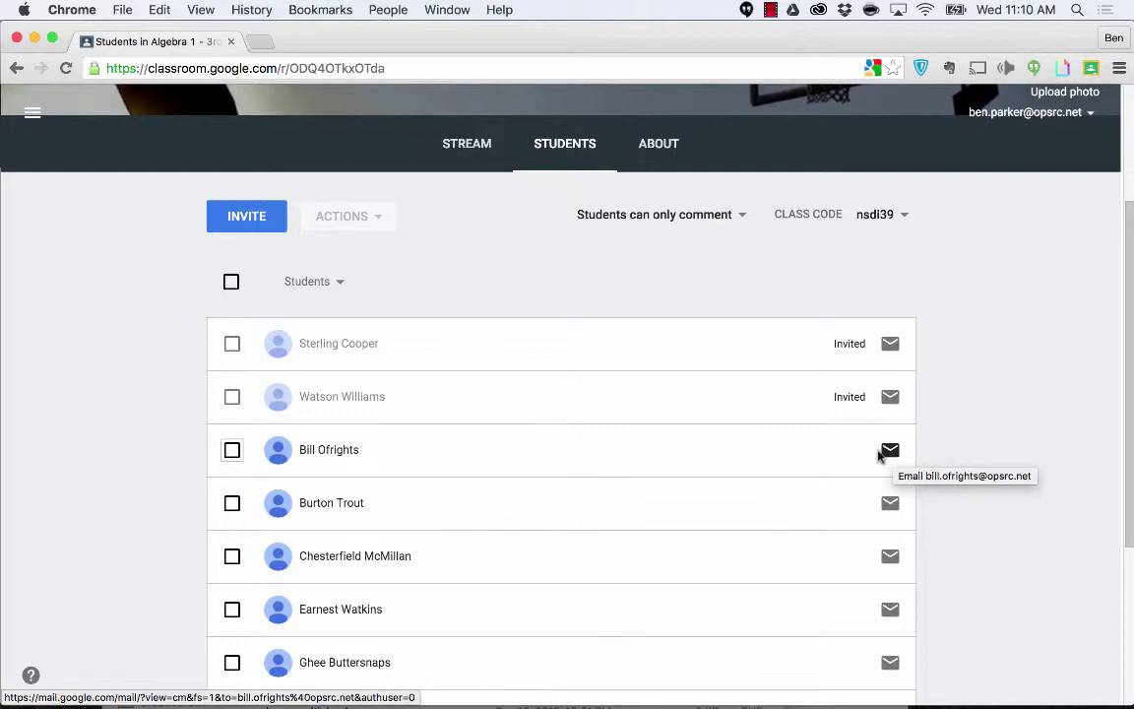
{"action": "left_click", "coordinate": [230, 283]}
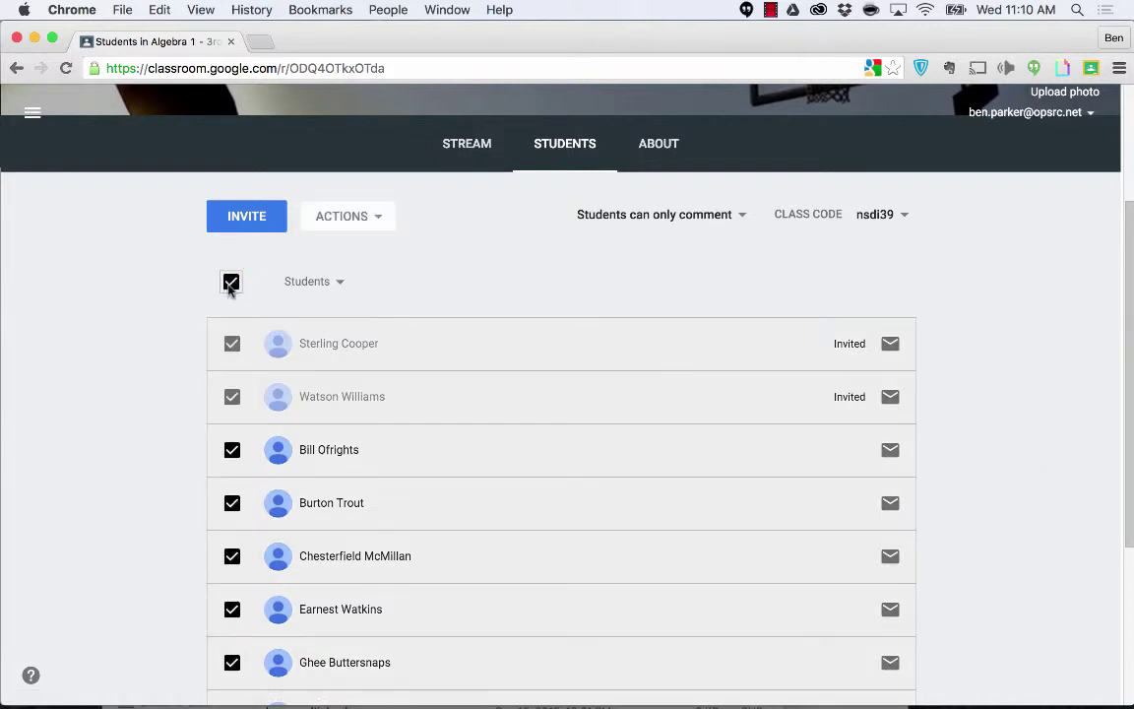
- Review the actions available for all selected students, clear the selection, and check the same actions for the first enrolled student before deselecting
{"action": "left_click", "coordinate": [375, 215]}
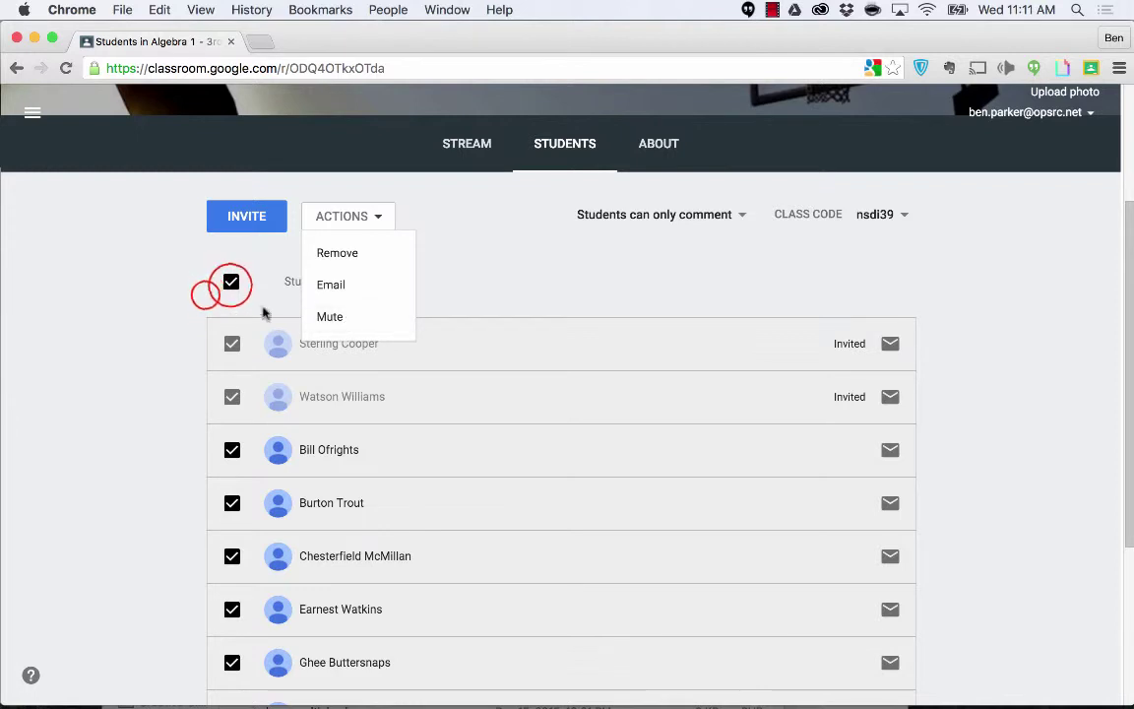
{"action": "left_click", "coordinate": [208, 292]}
{"action": "left_click", "coordinate": [231, 284]}
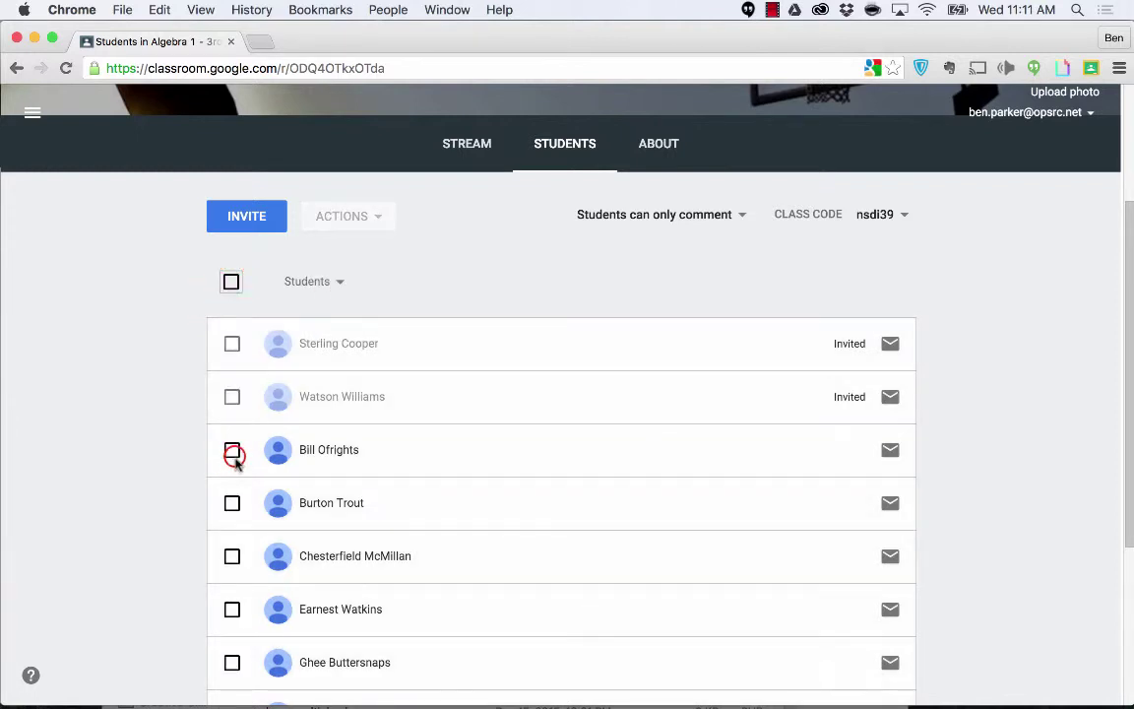
{"action": "left_click", "coordinate": [231, 450]}
{"action": "left_click", "coordinate": [370, 222]}
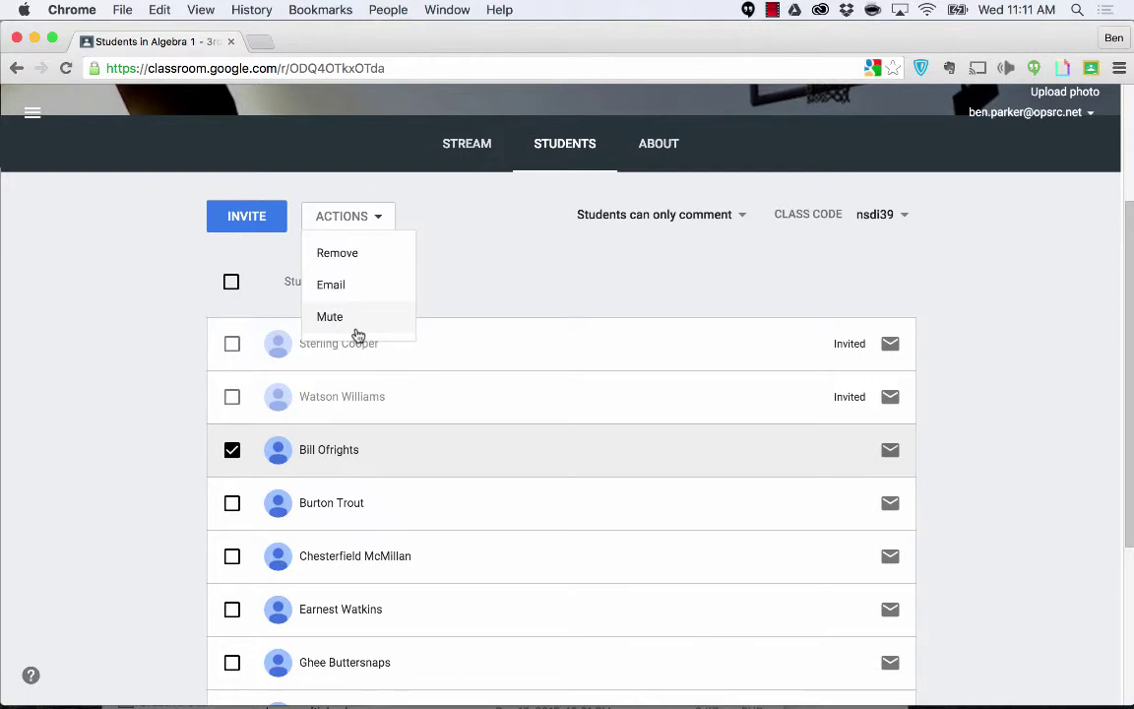
{"action": "left_click", "coordinate": [236, 444]}
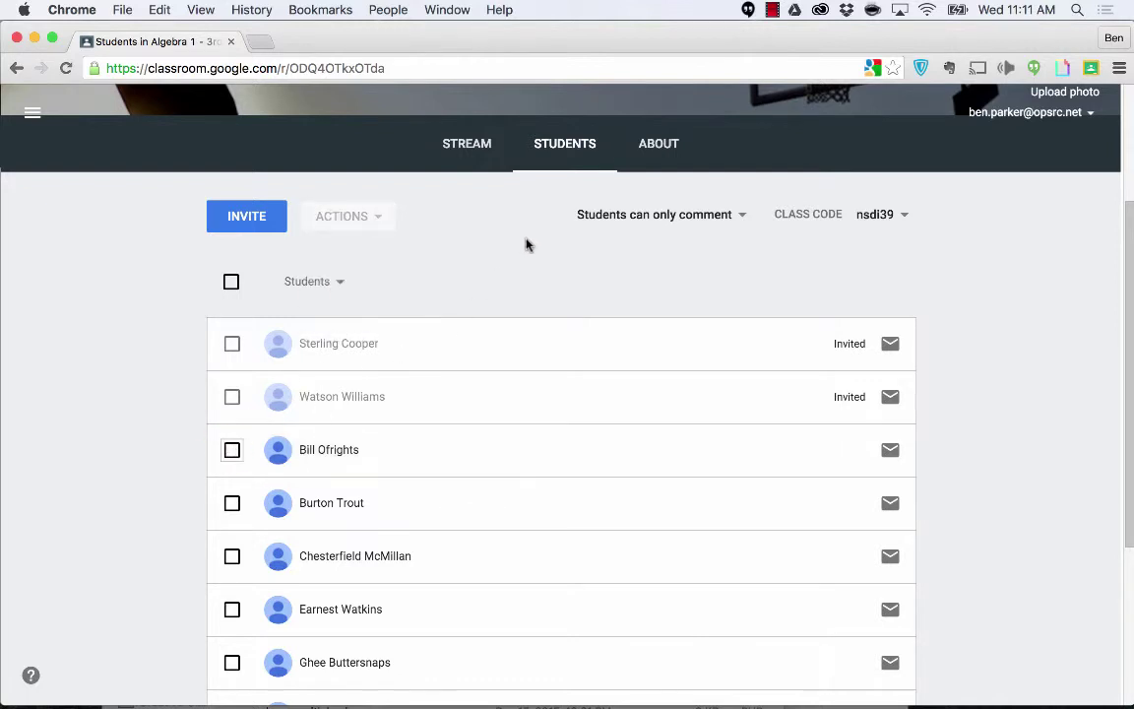
- Open the Algebra 1 class's About page and review its description, room, Google Drive folder and calendar links
{"action": "scroll", "coordinate": [526, 244], "scroll_direction": "down", "scroll_amount": 5}
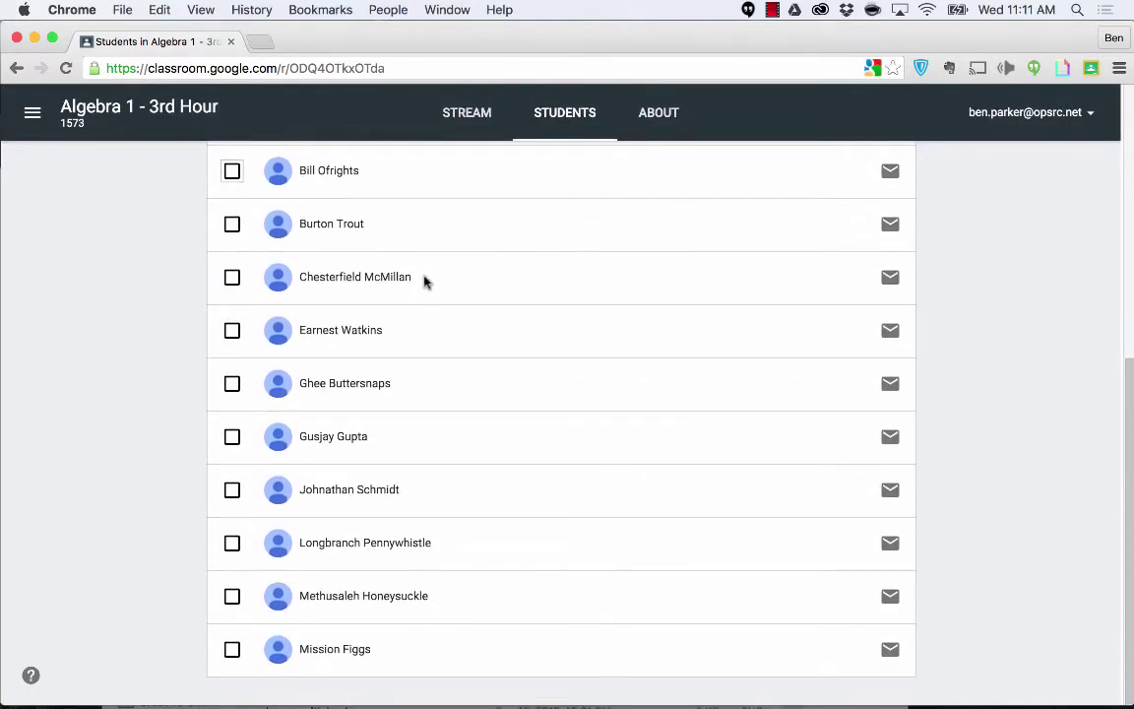
{"action": "scroll", "coordinate": [425, 280], "scroll_direction": "up", "scroll_amount": 5}
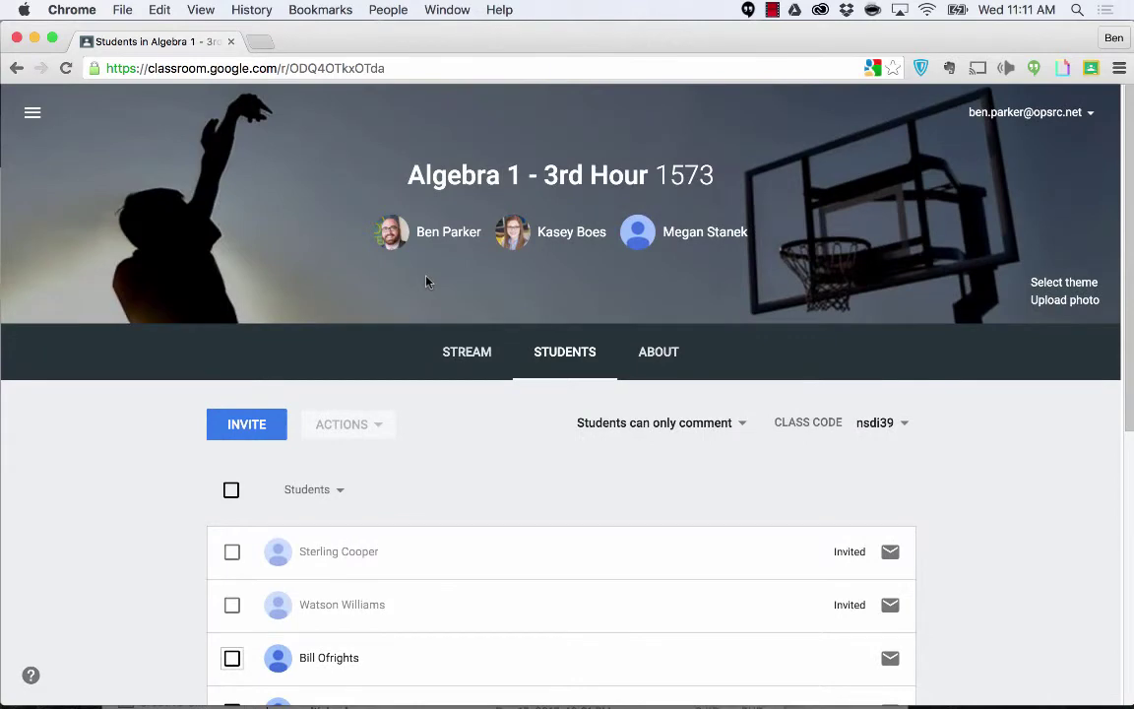
{"action": "left_click", "coordinate": [649, 358]}
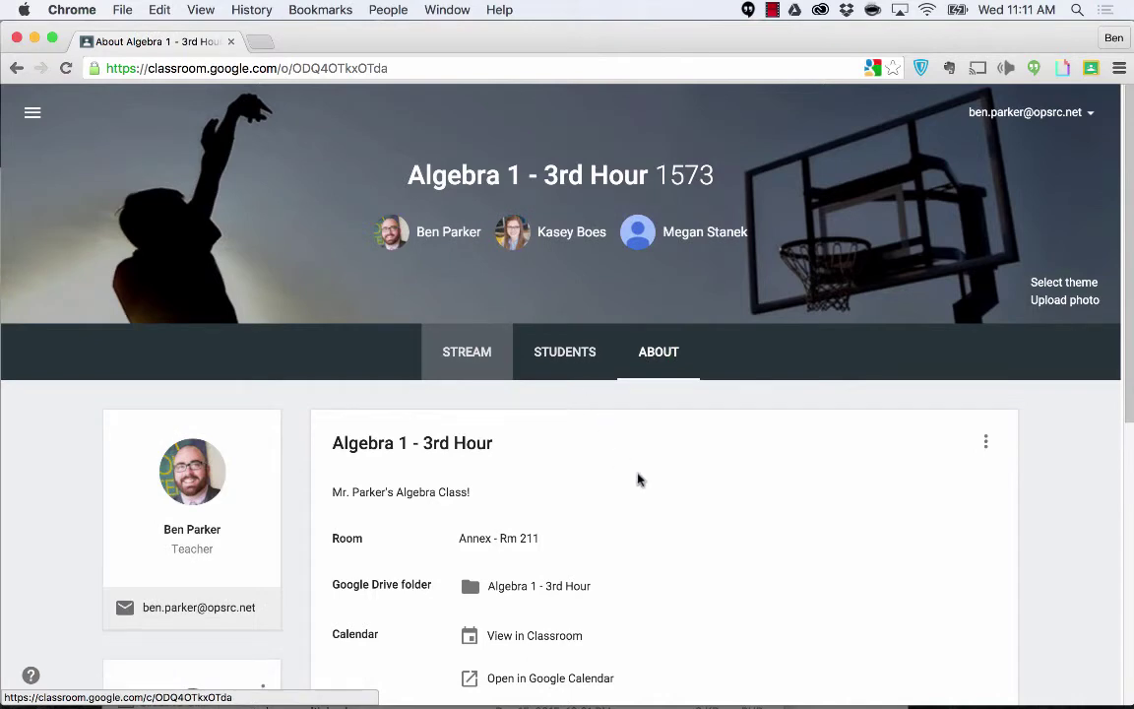
{"action": "scroll", "coordinate": [638, 477], "scroll_direction": "down", "scroll_amount": 3}
{"action": "scroll", "coordinate": [637, 479], "scroll_direction": "down", "scroll_amount": 1}
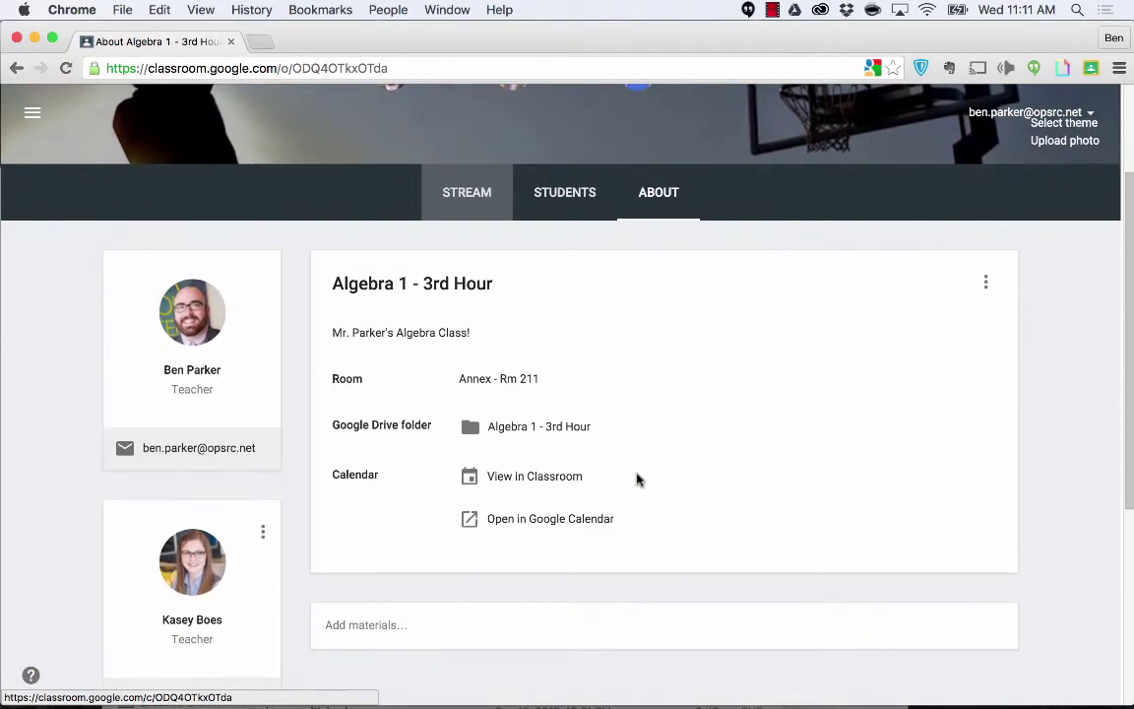
{"action": "scroll", "coordinate": [637, 480], "scroll_direction": "down", "scroll_amount": 1}
{"action": "scroll", "coordinate": [637, 479], "scroll_direction": "down", "scroll_amount": 2}
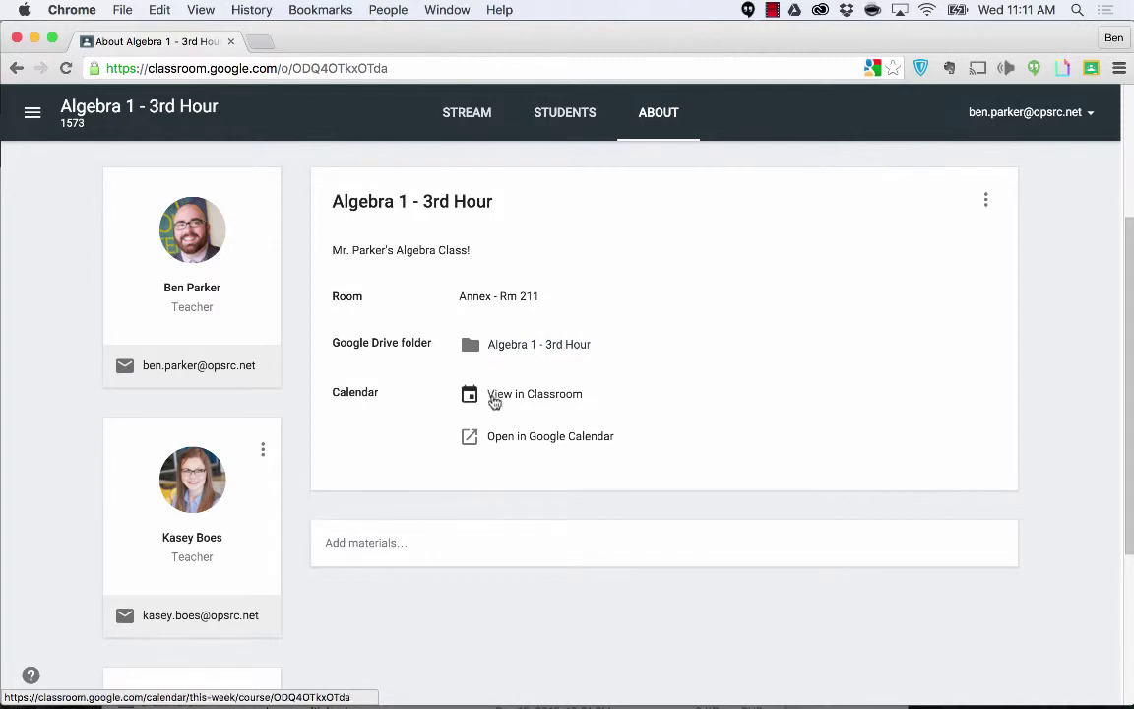
{"action": "scroll", "coordinate": [500, 404], "scroll_direction": "down", "scroll_amount": 1}
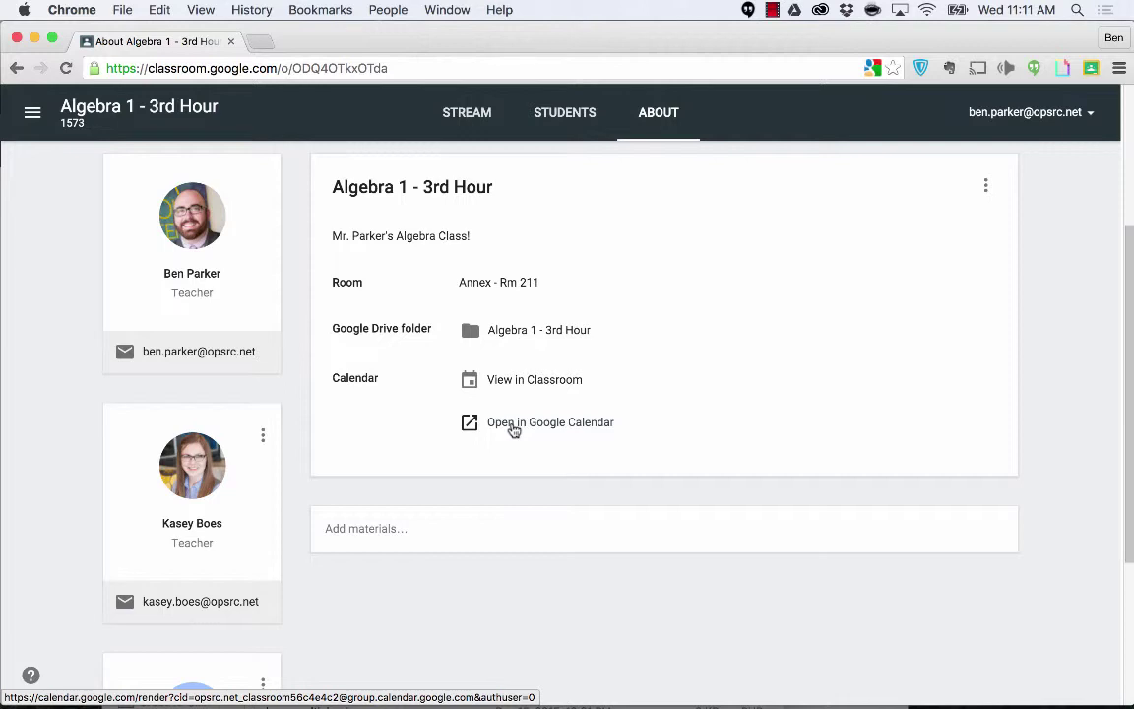
{"action": "scroll", "coordinate": [513, 431], "scroll_direction": "down", "scroll_amount": 3}
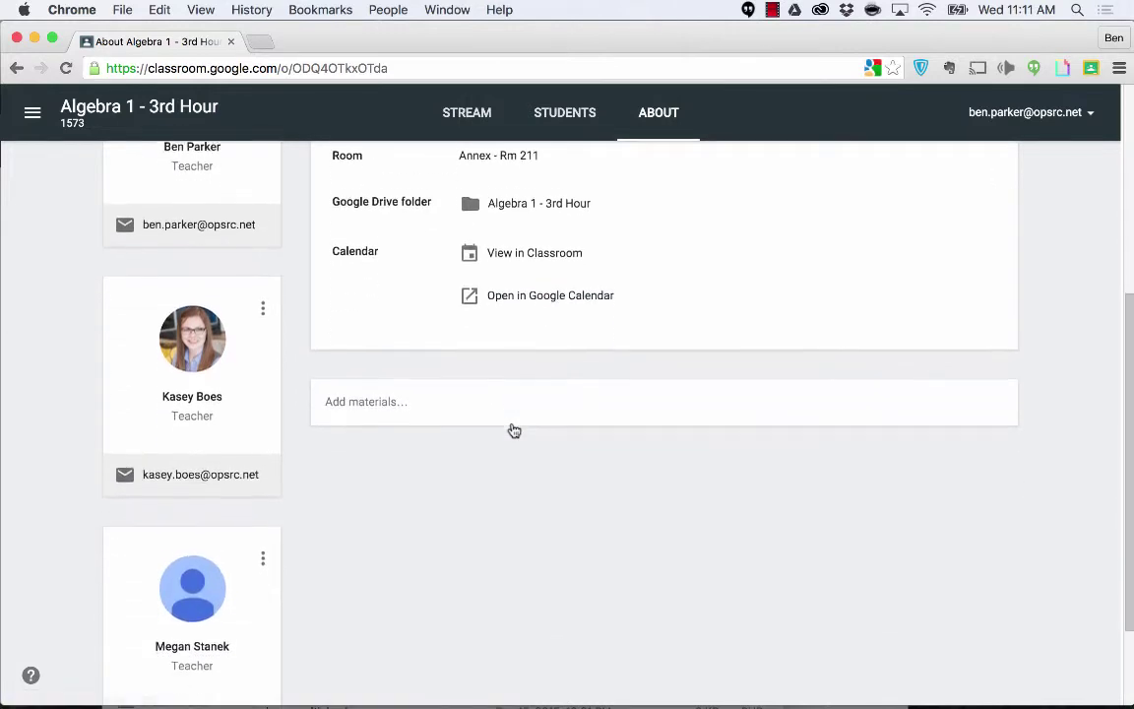
- Open the form for adding class materials and review its attachment options without posting anything
{"action": "left_click", "coordinate": [436, 389]}
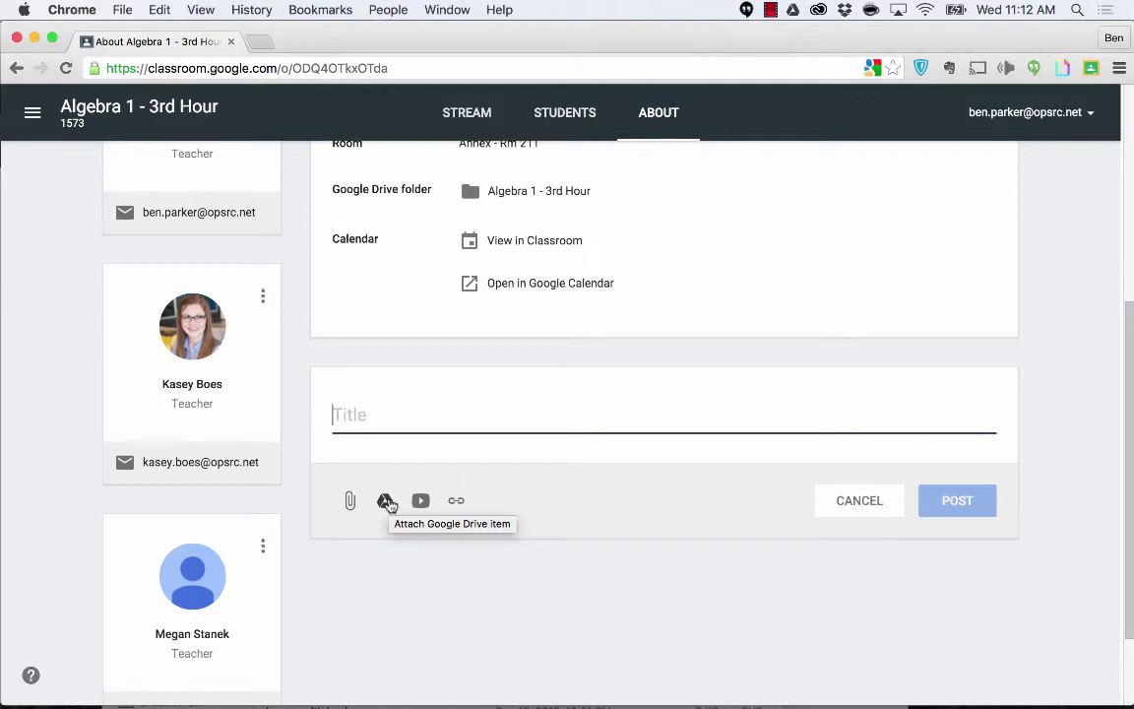
{"action": "left_click", "coordinate": [421, 555]}
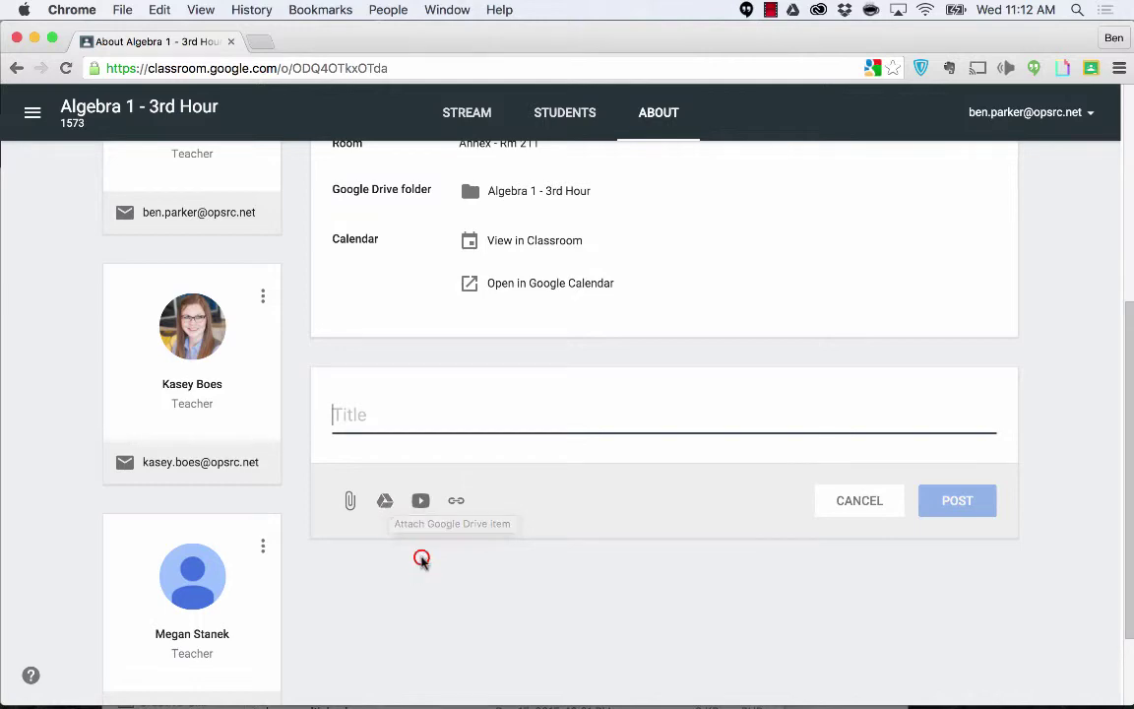
{"action": "scroll", "coordinate": [420, 562], "scroll_direction": "up", "scroll_amount": 5}
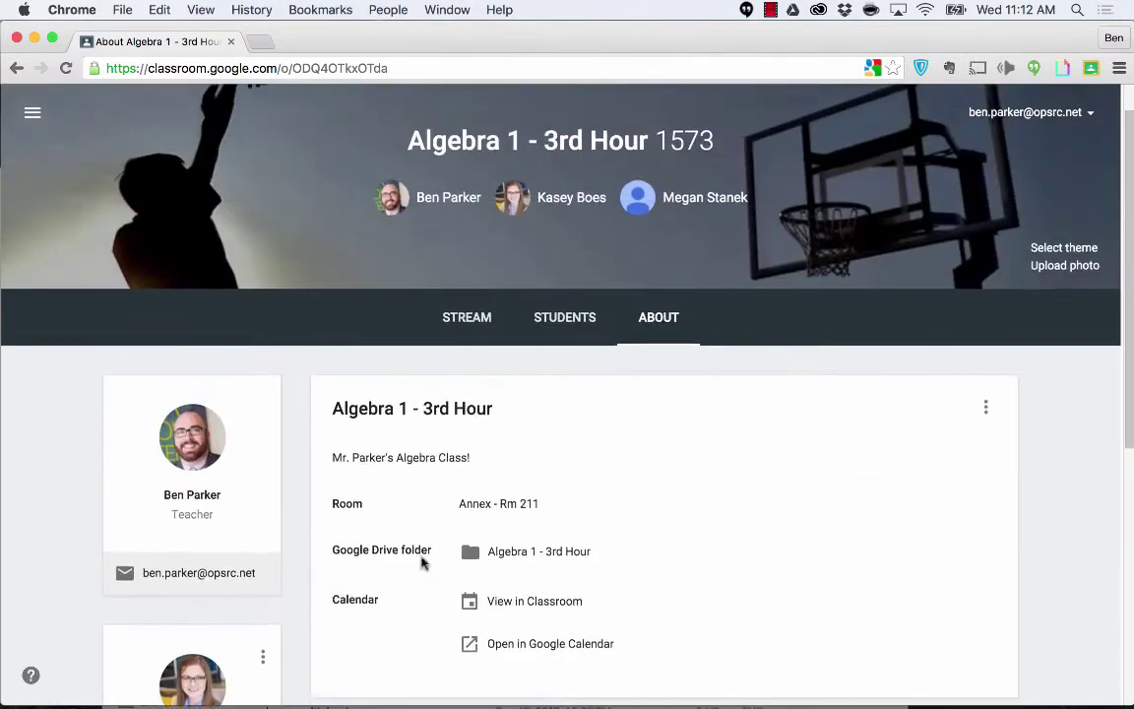
- Look through the teacher cards and review the options for the first co-teacher without removing them from the class
{"action": "scroll", "coordinate": [385, 551], "scroll_direction": "down", "scroll_amount": 2}
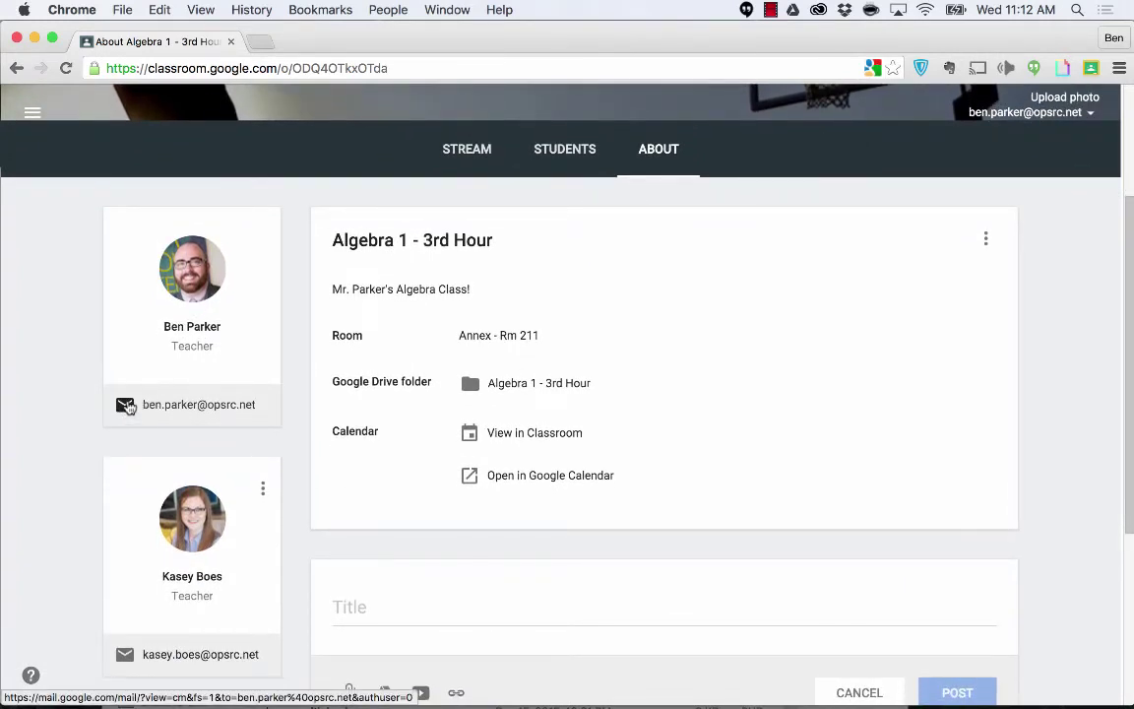
{"action": "scroll", "coordinate": [127, 403], "scroll_direction": "down", "scroll_amount": 3}
{"action": "scroll", "coordinate": [127, 403], "scroll_direction": "down", "scroll_amount": 3}
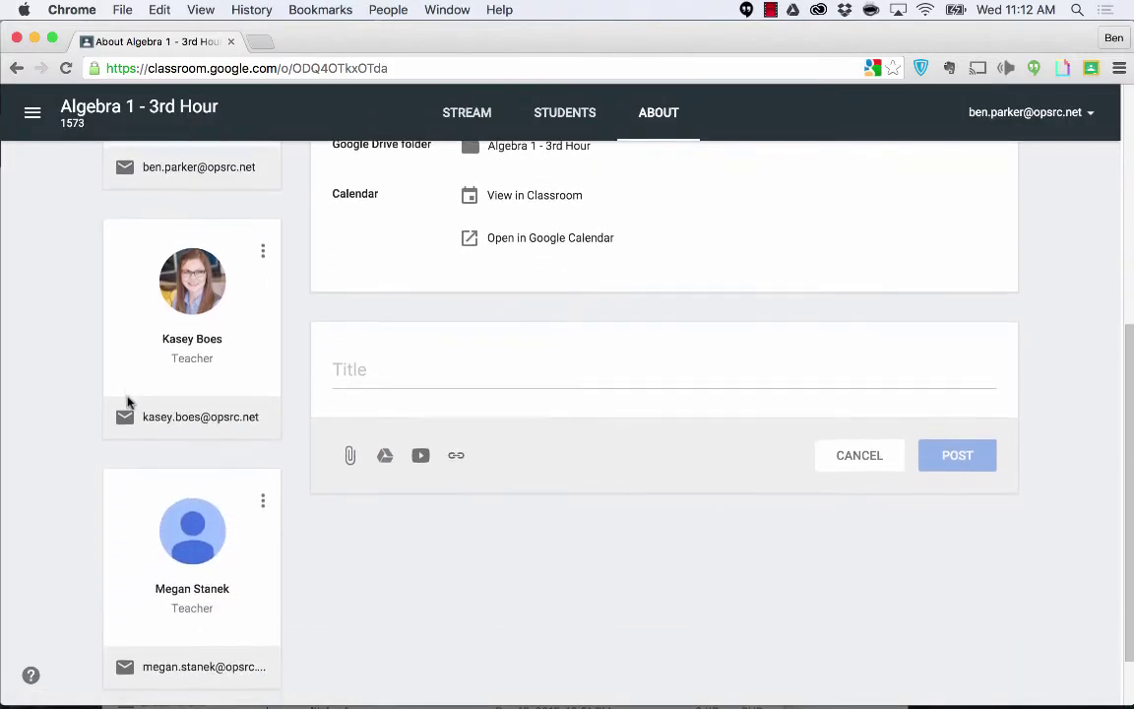
{"action": "left_click", "coordinate": [262, 230]}
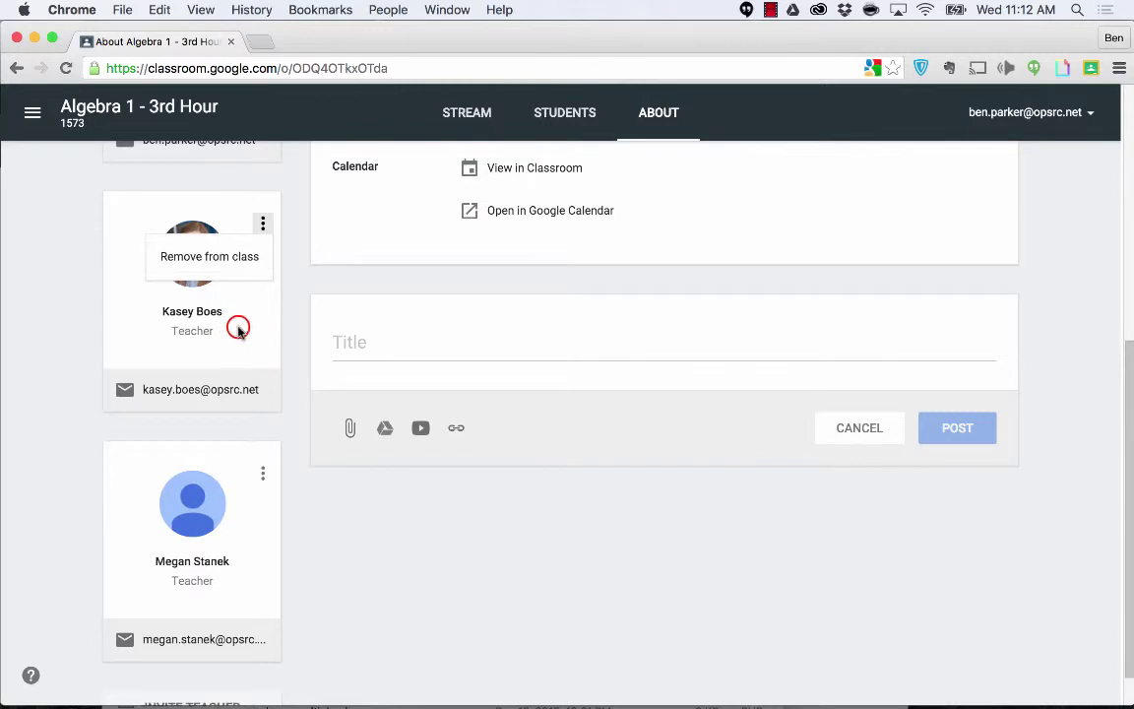
{"action": "left_click", "coordinate": [263, 241]}
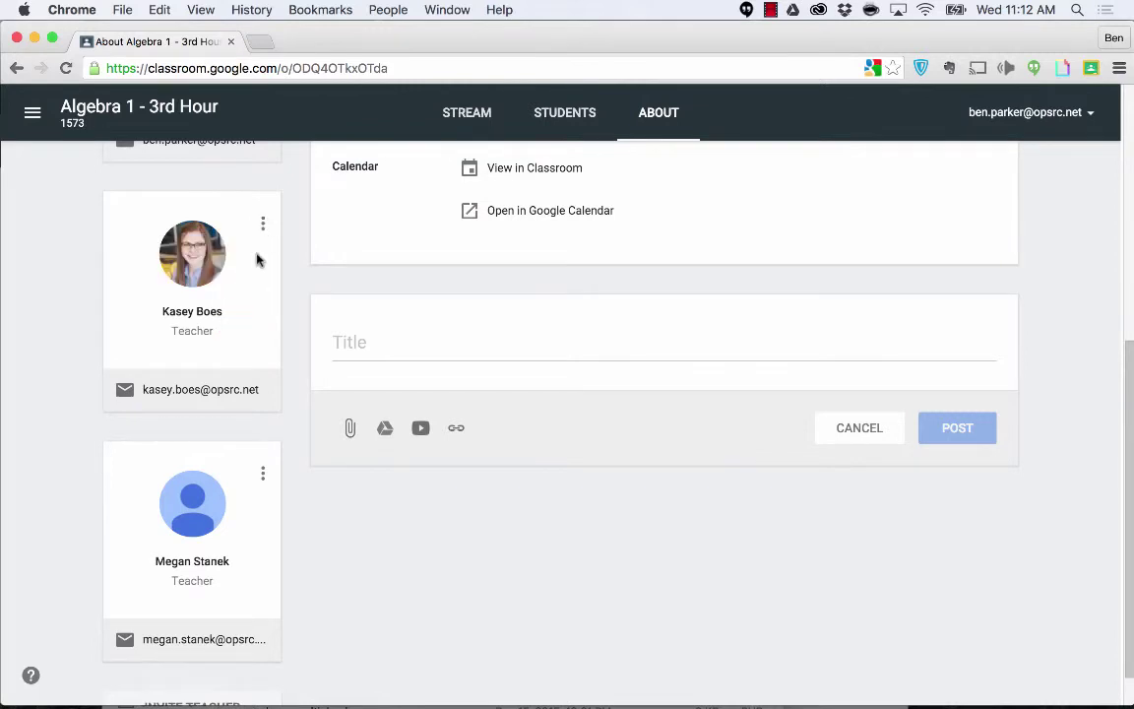
- Open the teacher invitation dialog, view the groups available to invite, and close it without inviting anyone
{"action": "scroll", "coordinate": [258, 258], "scroll_direction": "down", "scroll_amount": 1}
{"action": "left_click", "coordinate": [223, 649]}
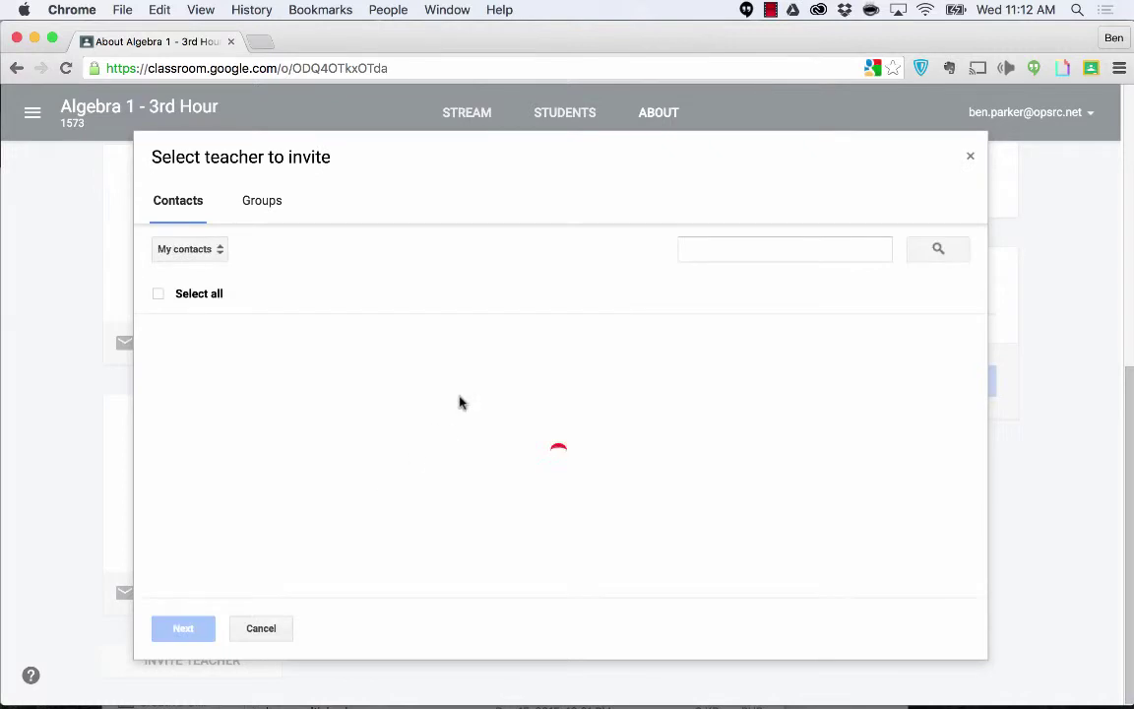
{"action": "left_click", "coordinate": [258, 200]}
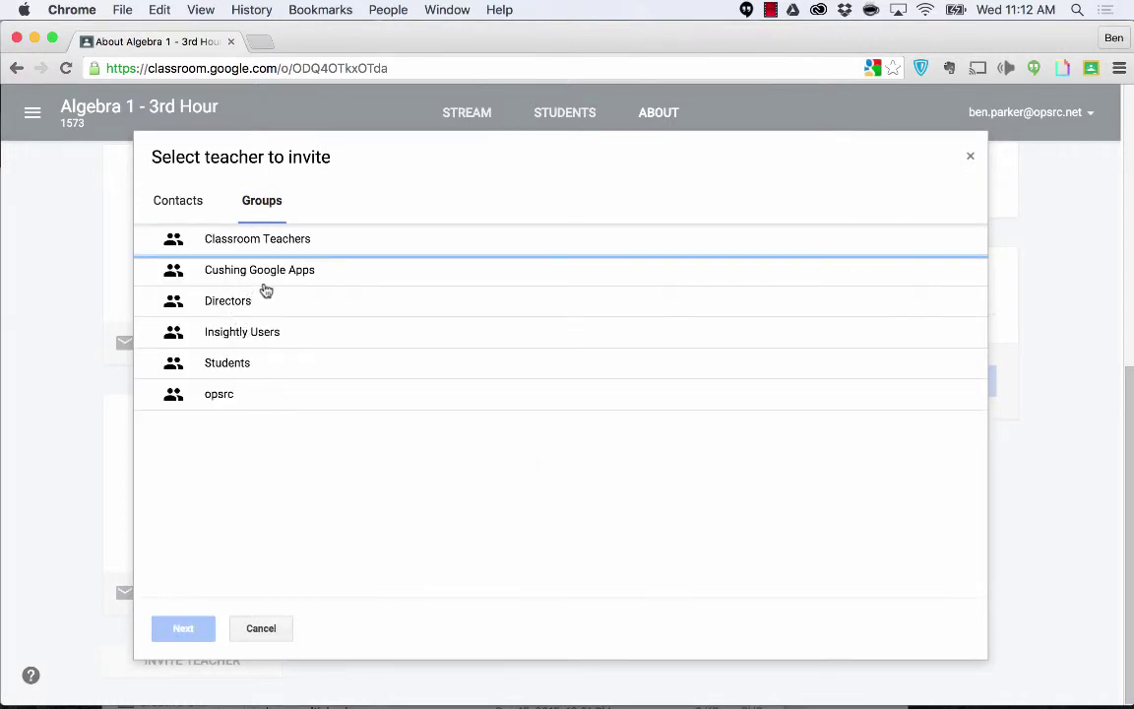
{"action": "left_click", "coordinate": [969, 156]}
- Look over the About page again, from the class banner and teacher cards to the class materials form
{"action": "scroll", "coordinate": [586, 276], "scroll_direction": "up", "scroll_amount": 6}
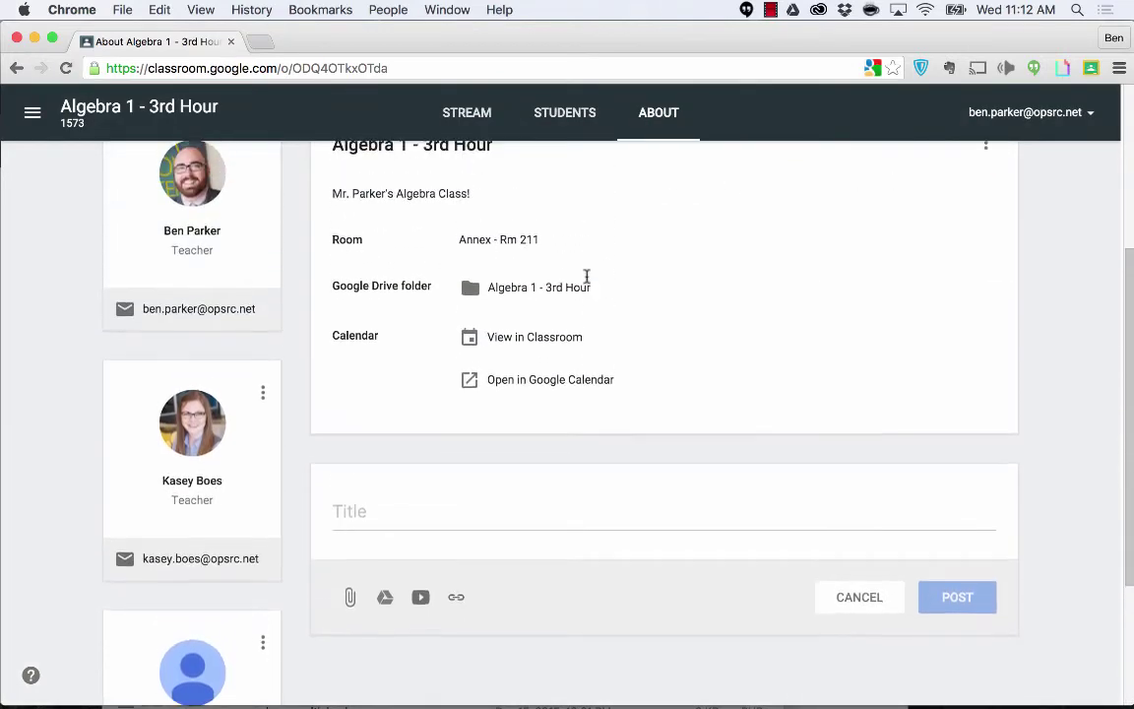
{"action": "scroll", "coordinate": [586, 277], "scroll_direction": "up", "scroll_amount": 1}
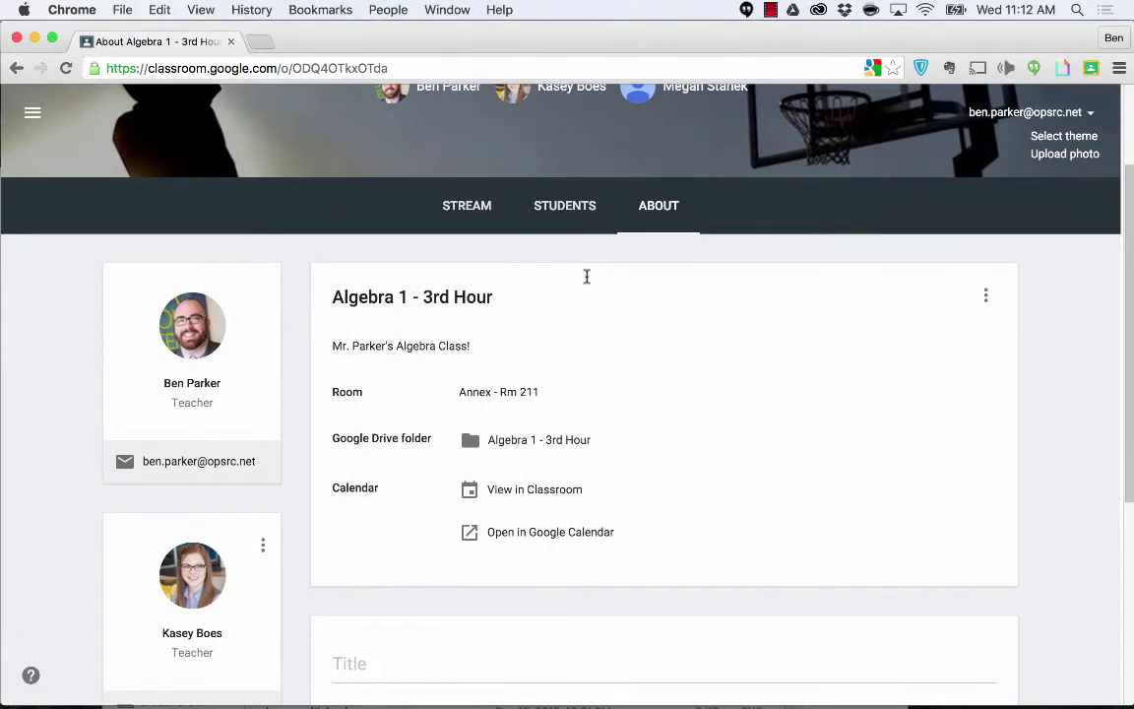
{"action": "scroll", "coordinate": [585, 277], "scroll_direction": "up", "scroll_amount": 2}
{"action": "scroll", "coordinate": [585, 277], "scroll_direction": "up", "scroll_amount": 2}
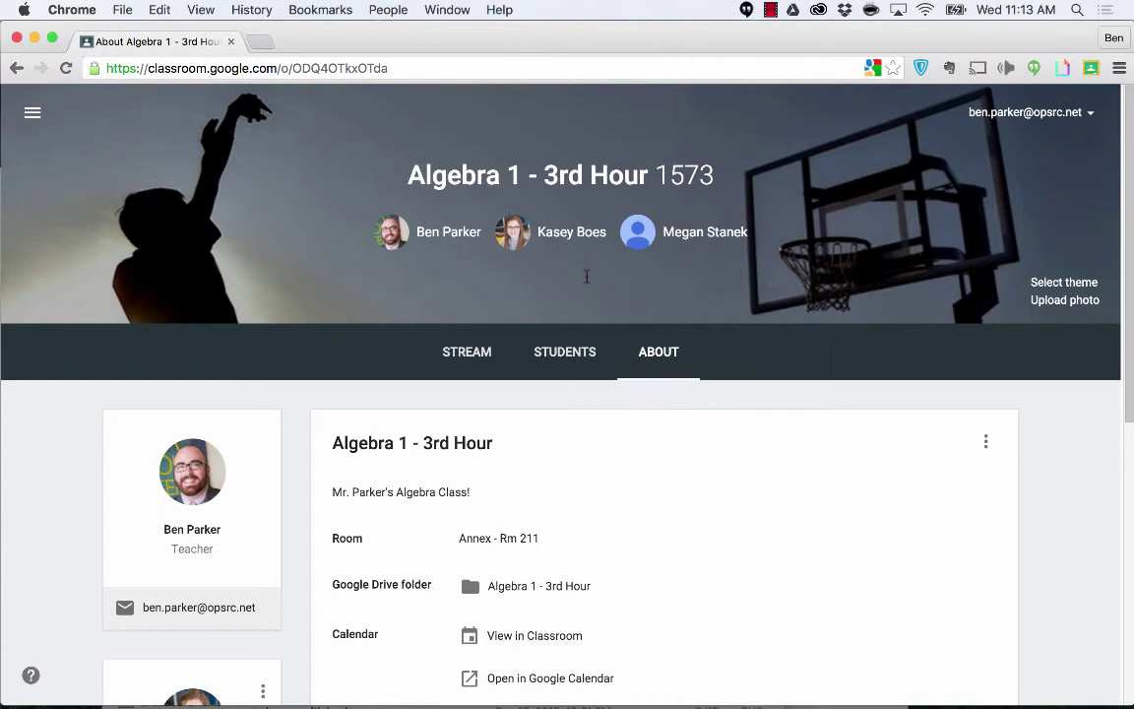
{"action": "scroll", "coordinate": [325, 295], "scroll_direction": "down", "scroll_amount": 3}
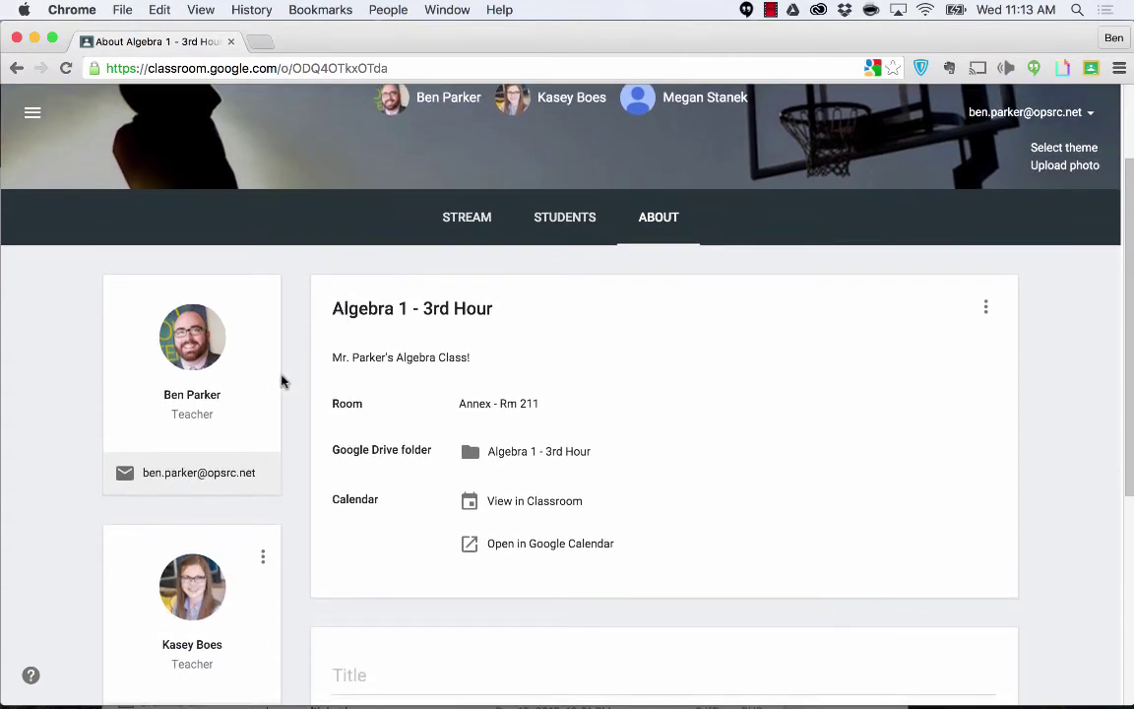
{"action": "scroll", "coordinate": [279, 345], "scroll_direction": "up", "scroll_amount": 2}
{"action": "scroll", "coordinate": [279, 382], "scroll_direction": "up", "scroll_amount": 1}
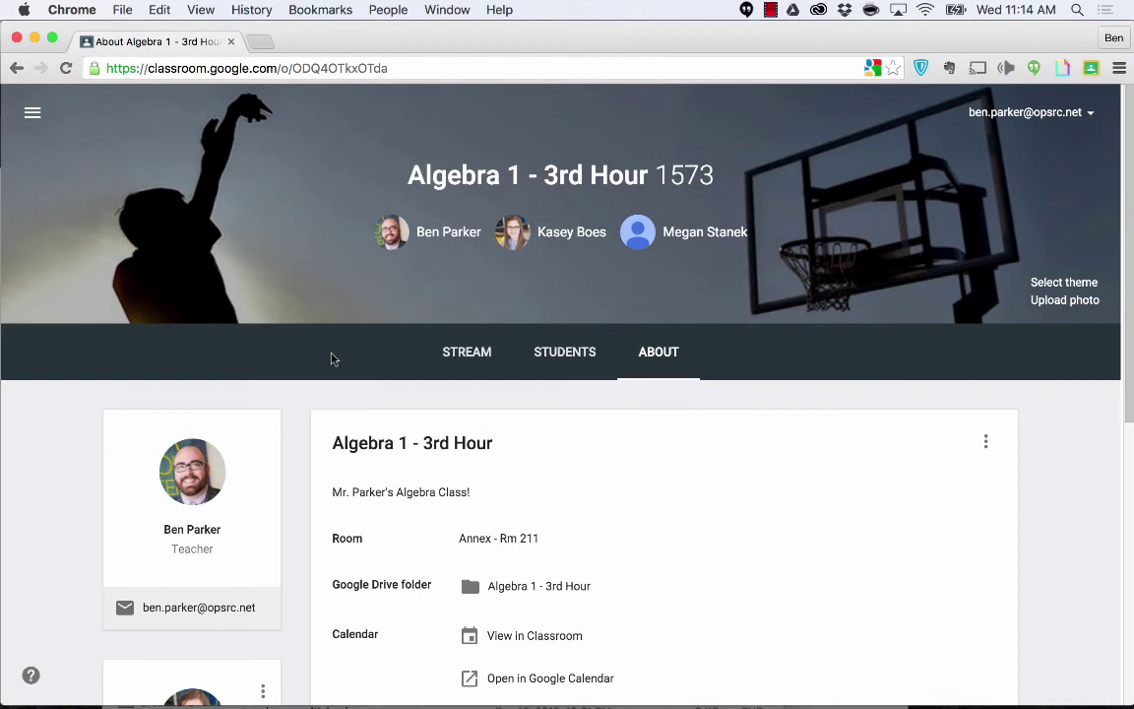
{"action": "scroll", "coordinate": [599, 448], "scroll_direction": "down", "scroll_amount": 5}
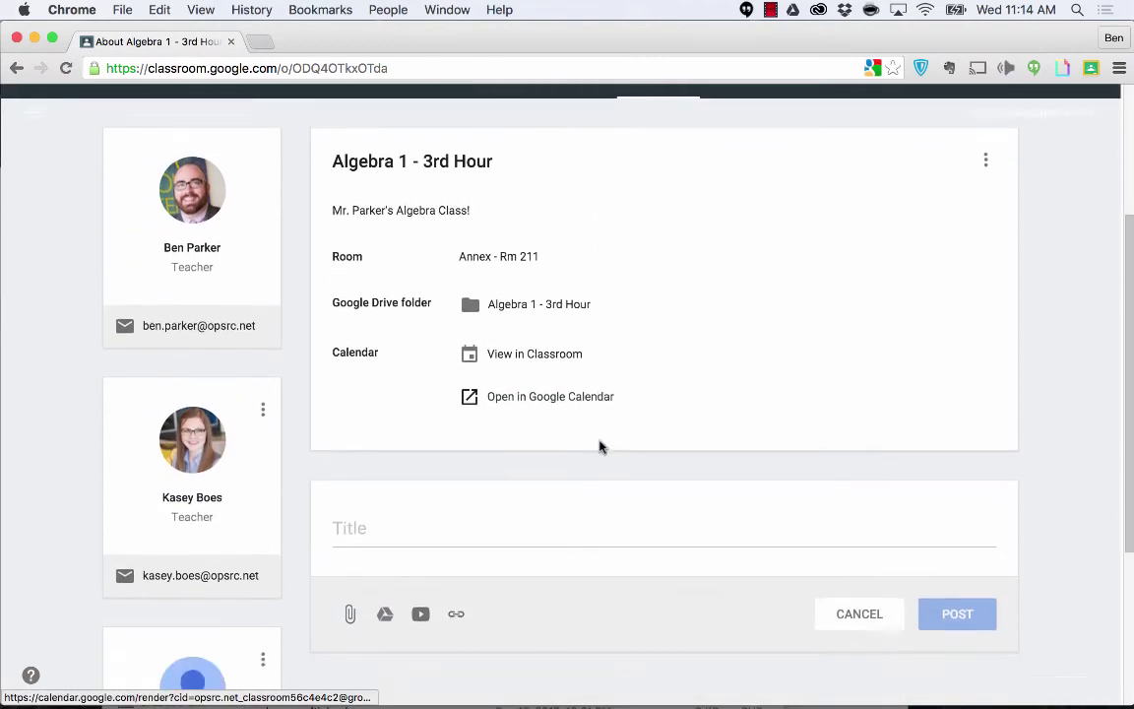
{"action": "scroll", "coordinate": [599, 446], "scroll_direction": "up", "scroll_amount": 6}
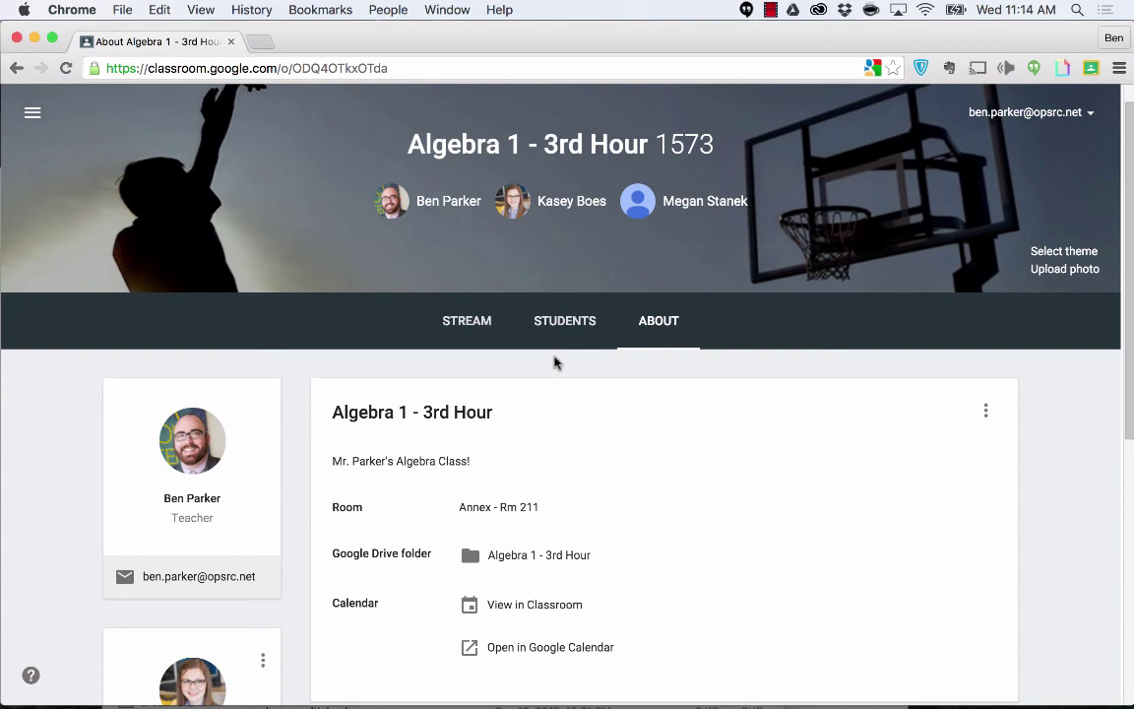
- Return to the Algebra 1 class stream and show the class banner above it
{"action": "left_click", "coordinate": [459, 337]}
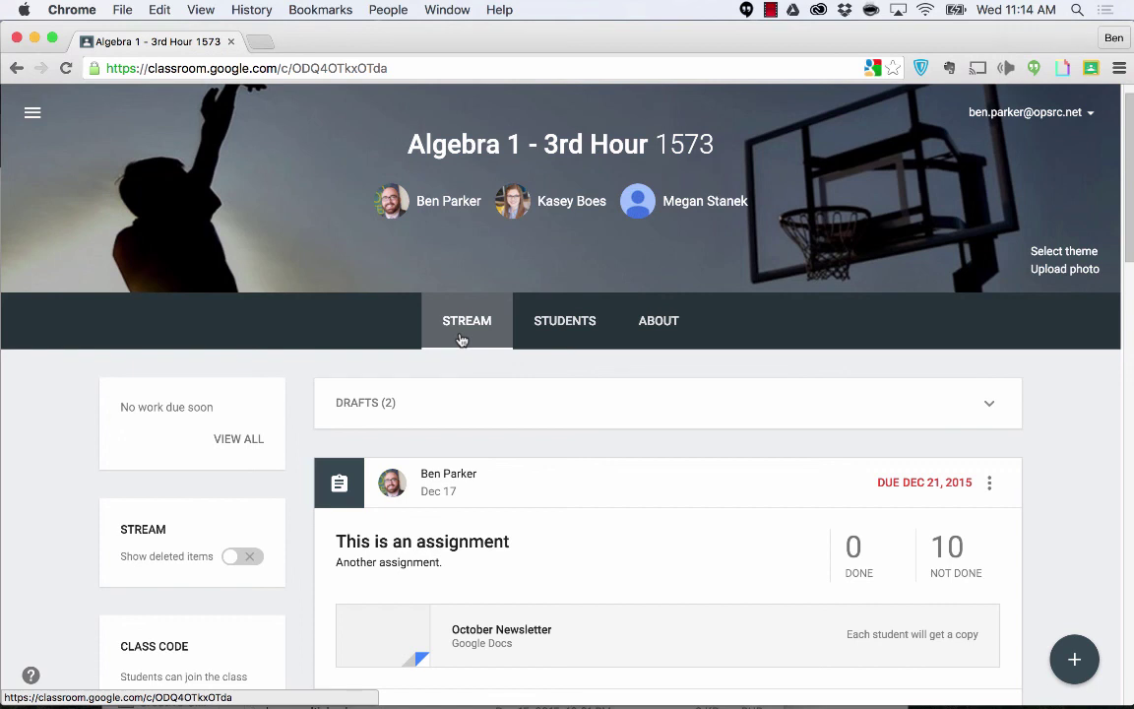
{"action": "scroll", "coordinate": [459, 337], "scroll_direction": "up", "scroll_amount": 2}
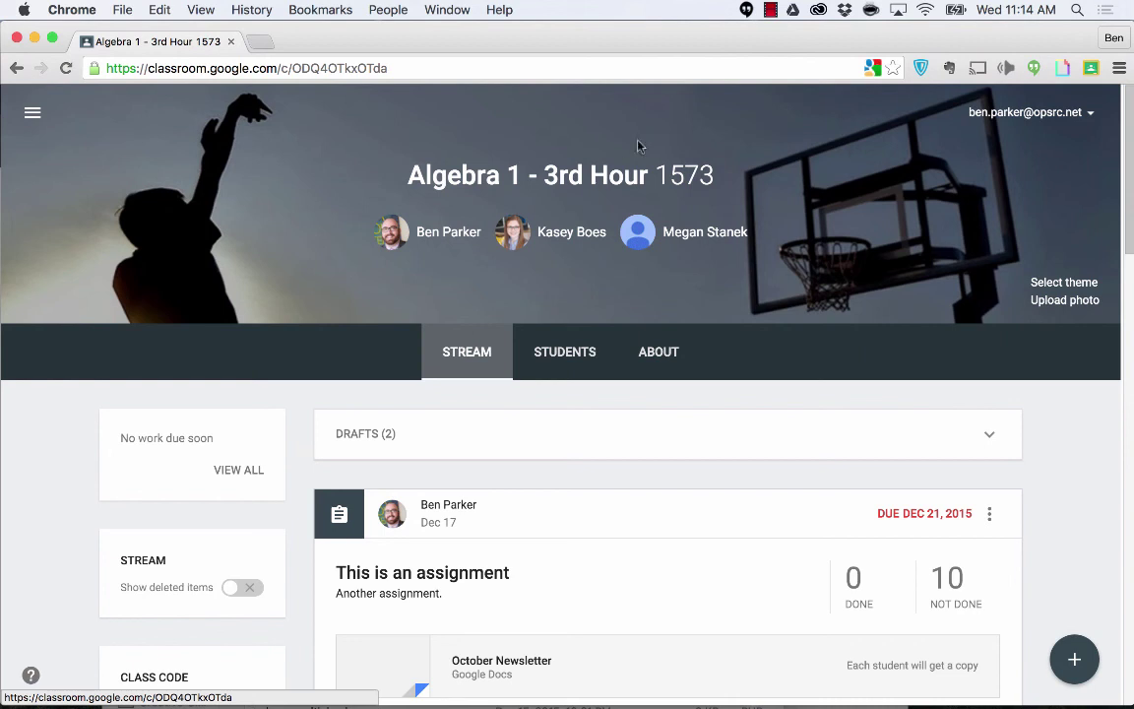
{"action": "left_click", "coordinate": [767, 9]}
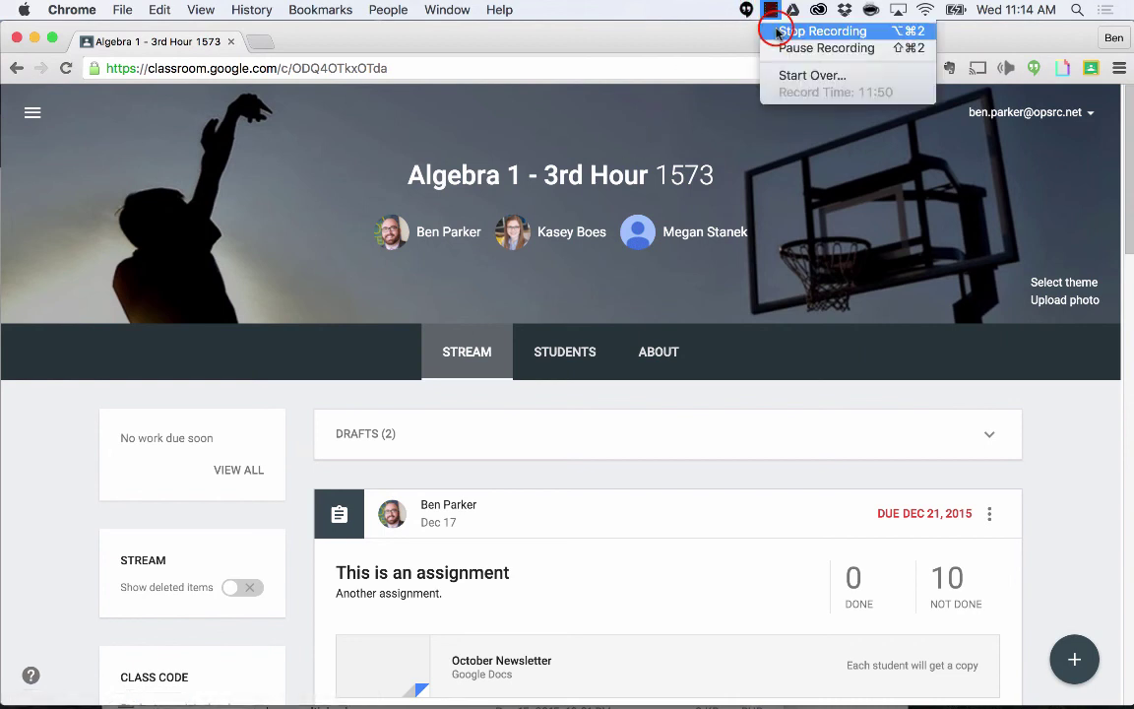